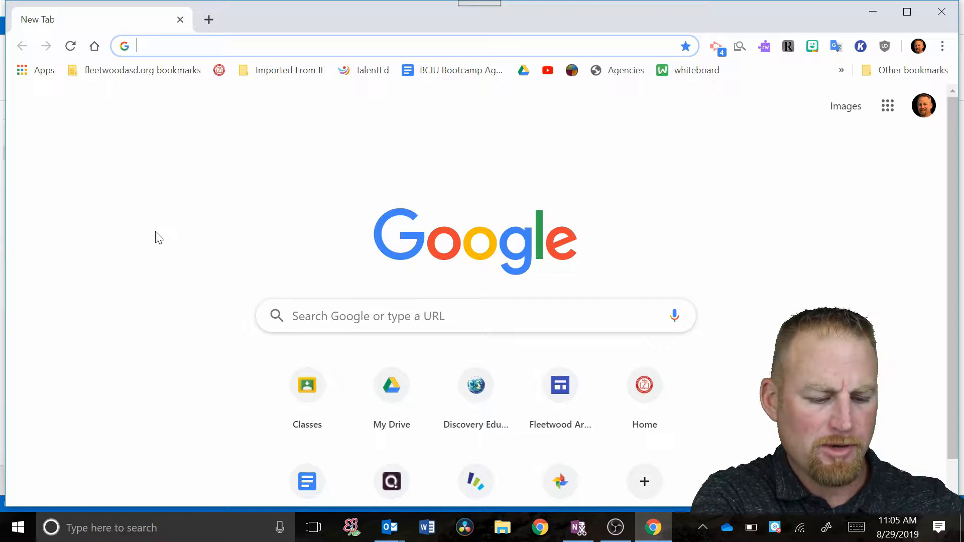
Create a new blank Google Site by going to the address sites.new.
{"action": "type", "text": "sites."}
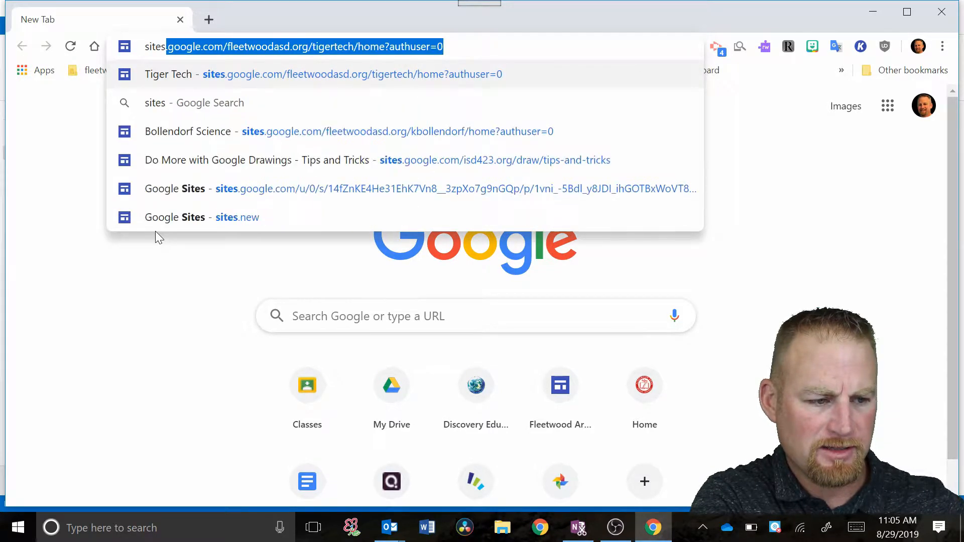
{"action": "type", "text": "new"}
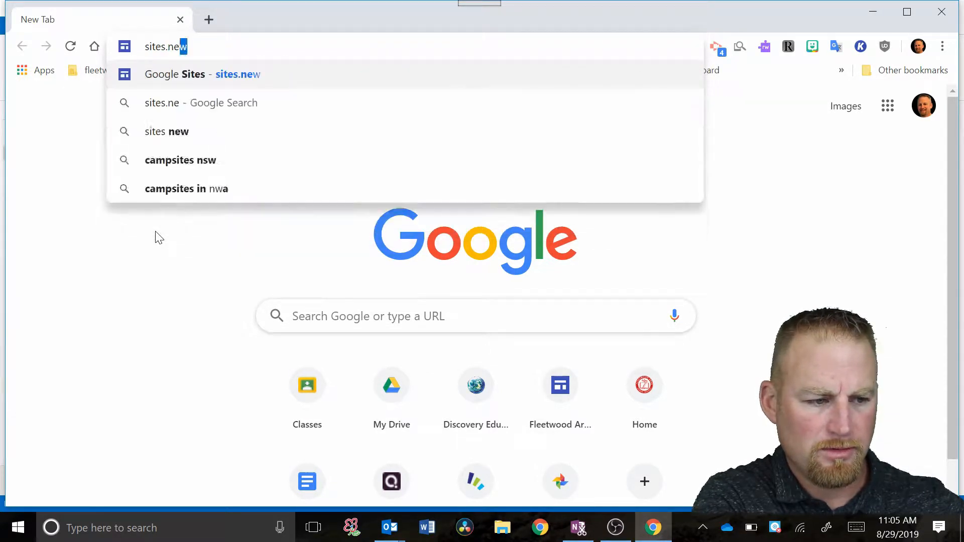
{"action": "key", "text": "Return"}
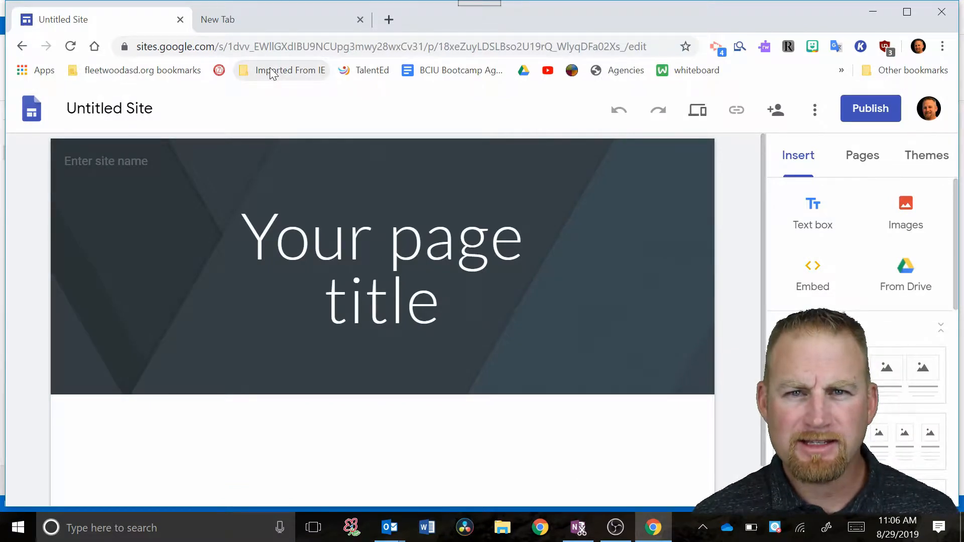
Create a blank Google Docs document in the second browser tab and return to the untitled site.
{"action": "left_click", "coordinate": [297, 24]}
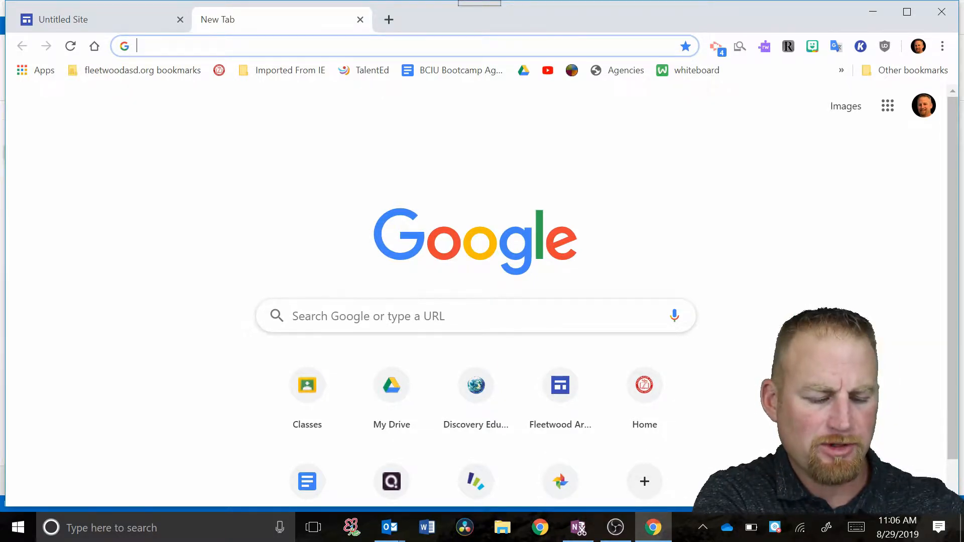
{"action": "type", "text": "docs."}
{"action": "key", "text": "Return"}
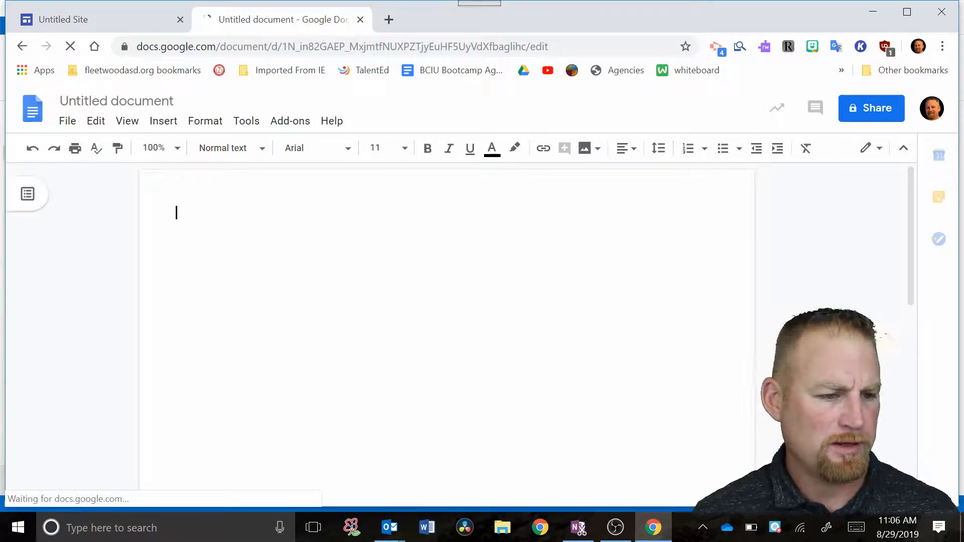
{"action": "key", "text": "ctrl+Tab"}
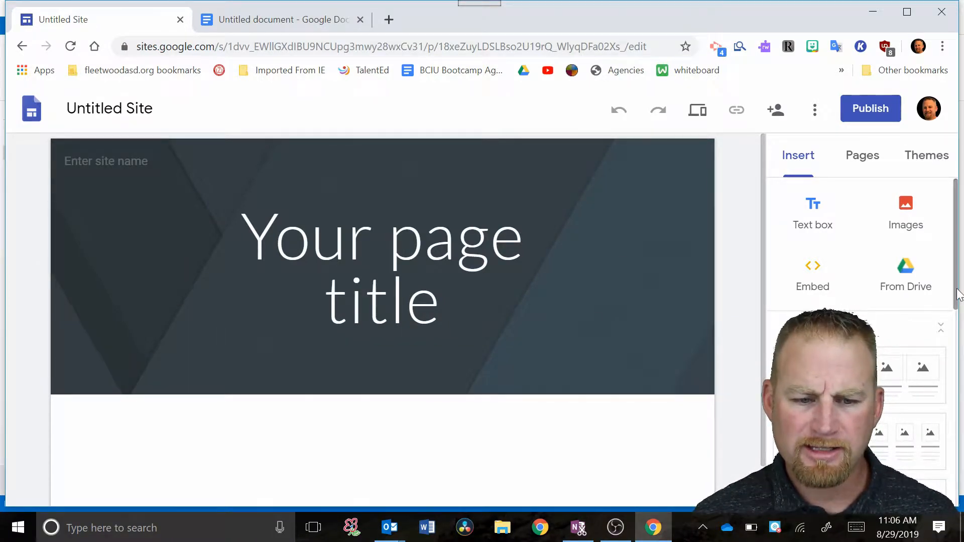
{"action": "mouse_move", "coordinate": [958, 291]}
{"action": "left_mouse_down"}
{"action": "mouse_move", "coordinate": [958, 447]}
{"action": "mouse_move", "coordinate": [955, 287]}
{"action": "left_mouse_up"}
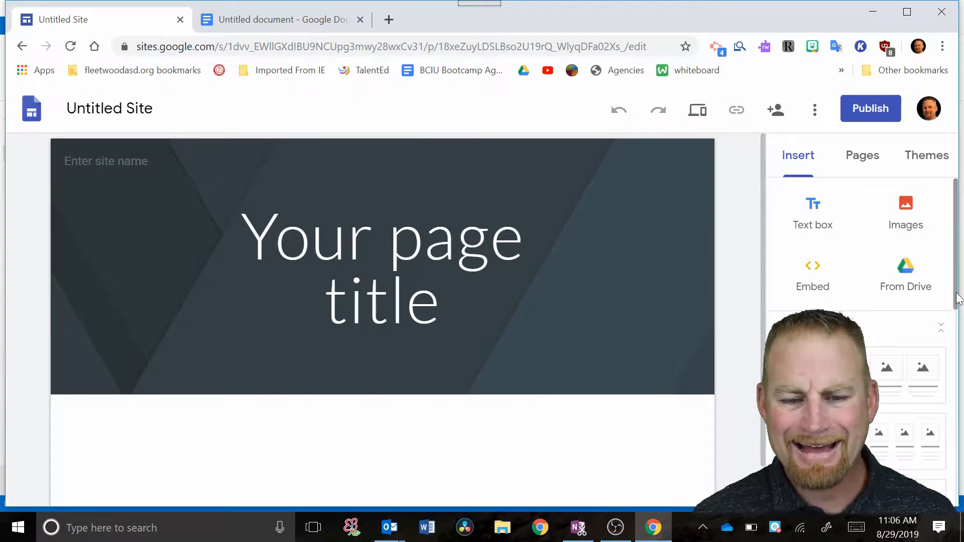
{"action": "mouse_move", "coordinate": [956, 294]}
{"action": "left_mouse_down"}
{"action": "mouse_move", "coordinate": [958, 409]}
{"action": "mouse_move", "coordinate": [962, 295]}
{"action": "left_mouse_up"}
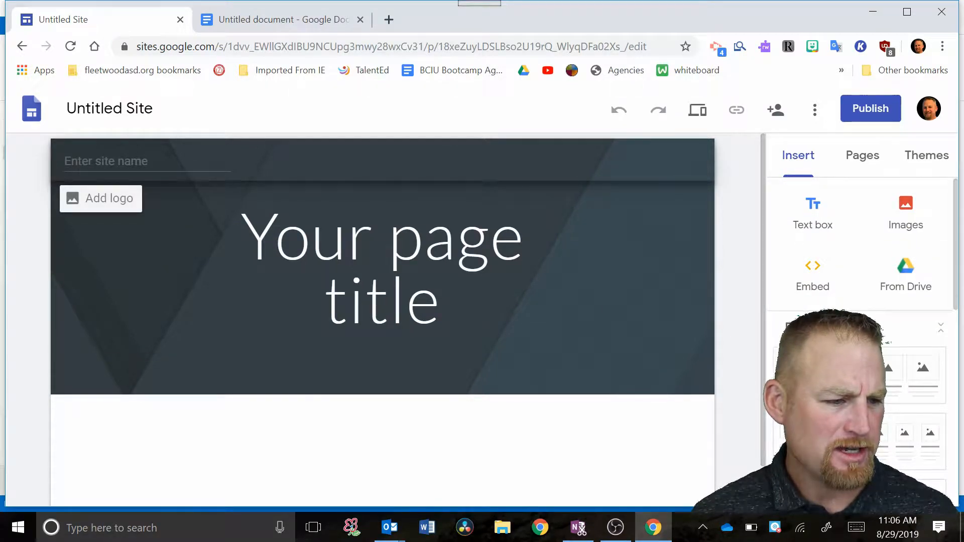
Rename the site document as "Example Teacher Site".
{"action": "left_click", "coordinate": [187, 120]}
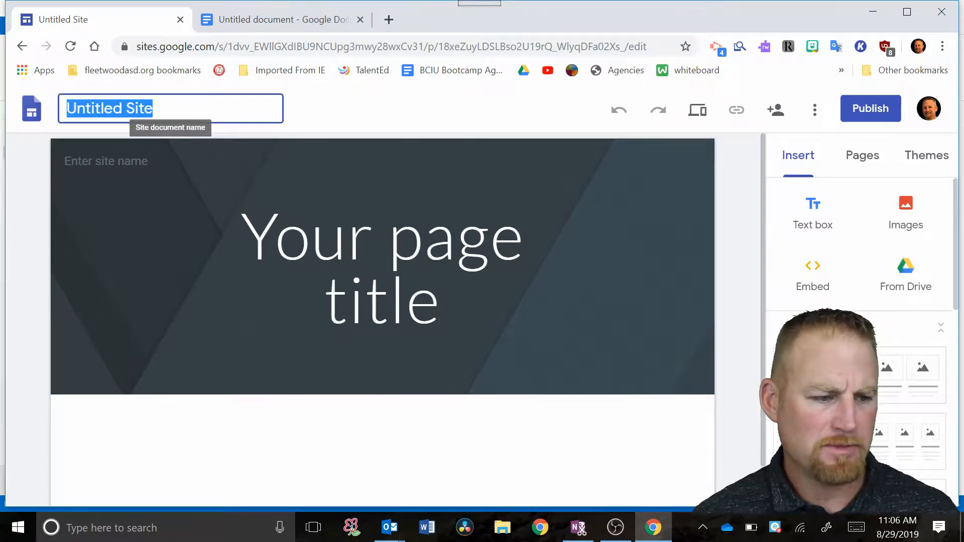
{"action": "type", "text": "E"}
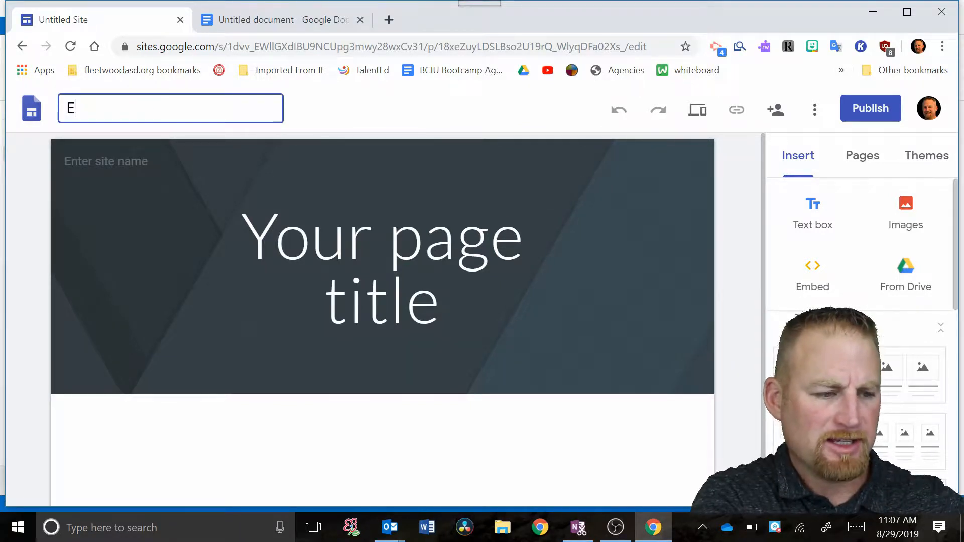
{"action": "type", "text": "xample "}
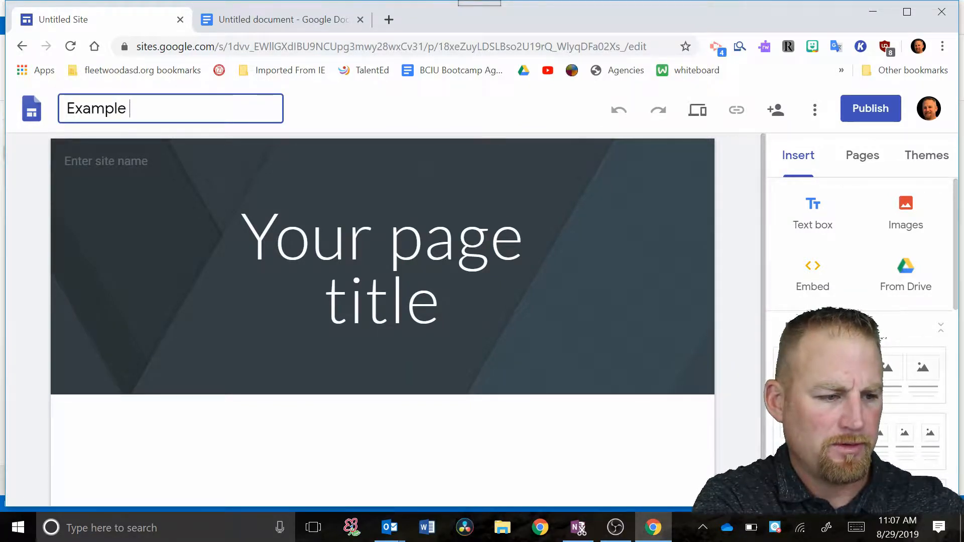
{"action": "type", "text": "Teacher Sit"}
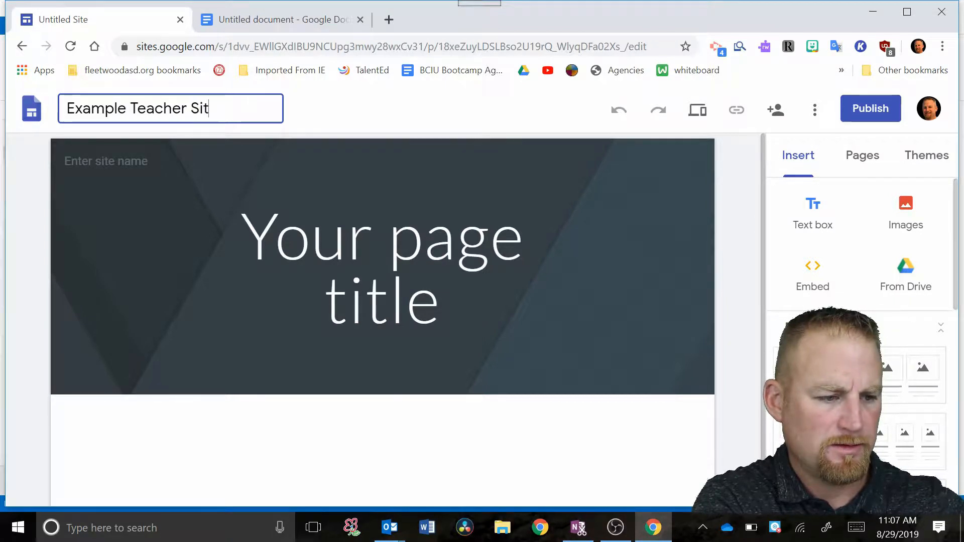
{"action": "type", "text": "e"}
Set the site name in the page header to the teacher's name in possessive form followed by "Example Site".
{"action": "left_click", "coordinate": [76, 159]}
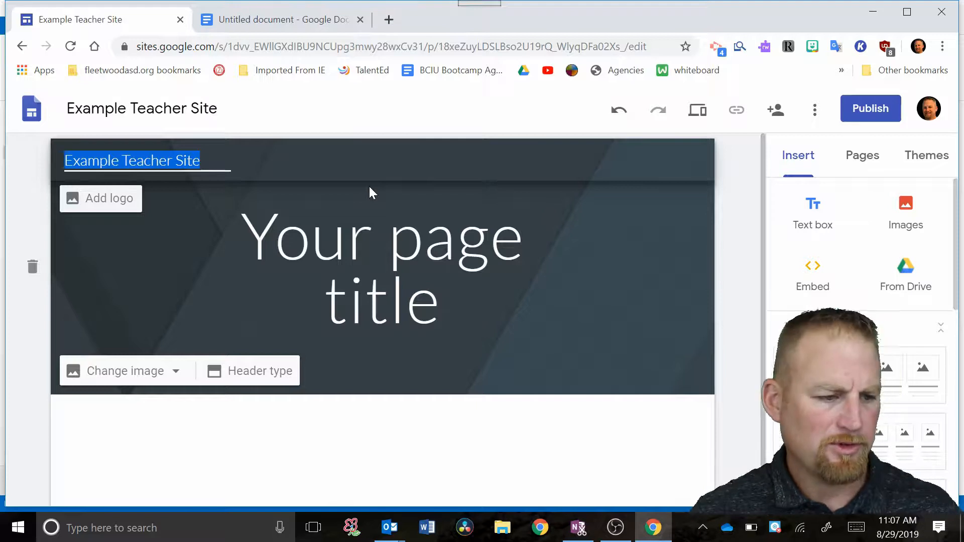
{"action": "type", "text": "Mr"}
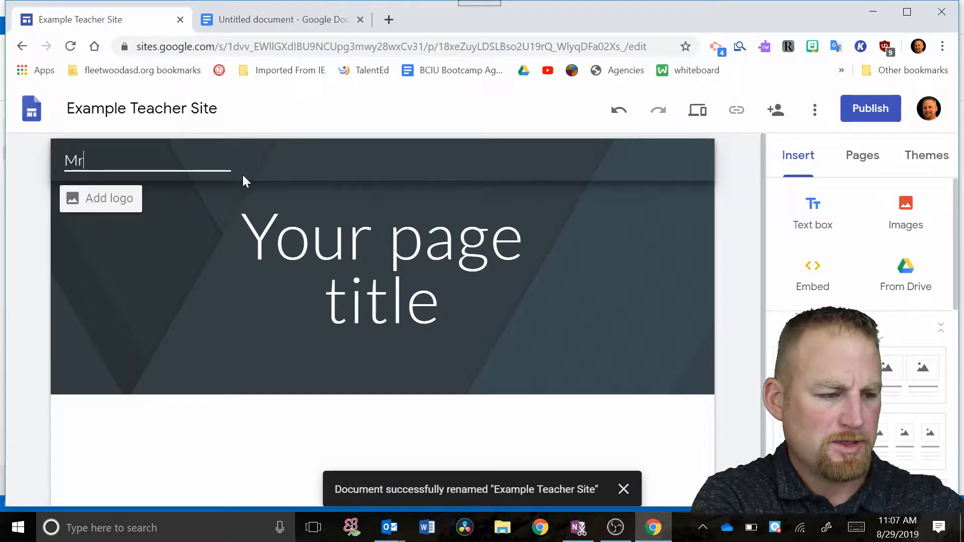
{"action": "type", "text": ". Boll"}
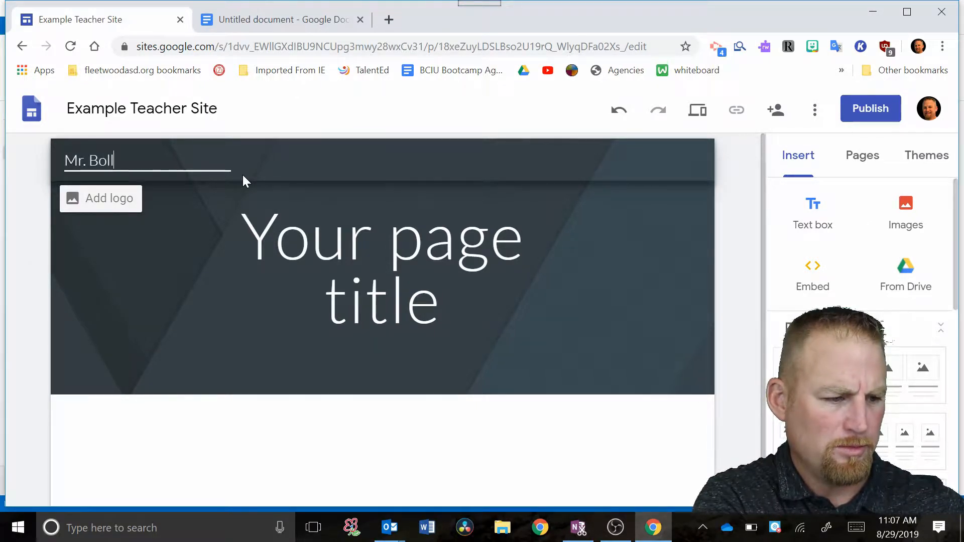
{"action": "type", "text": "endorf's Exam"}
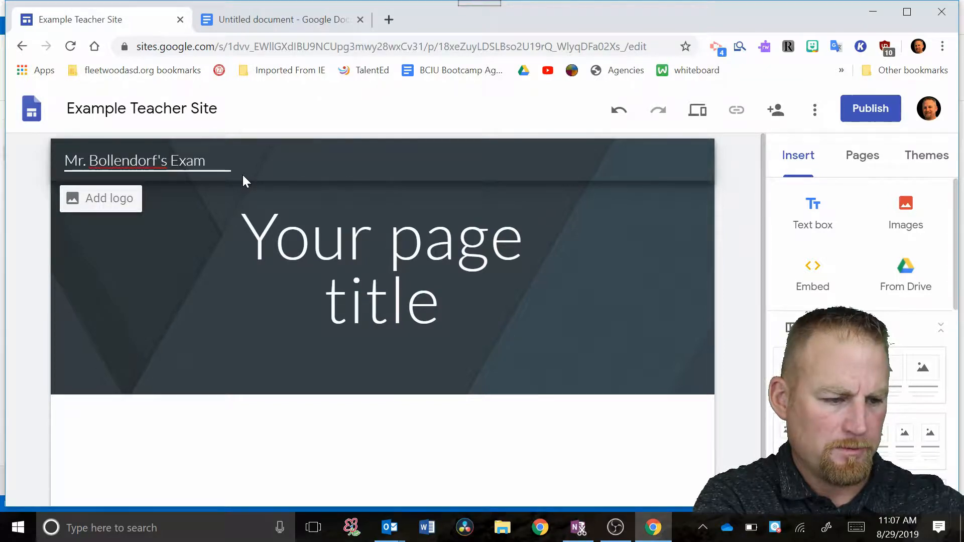
{"action": "type", "text": "ple Stie"}
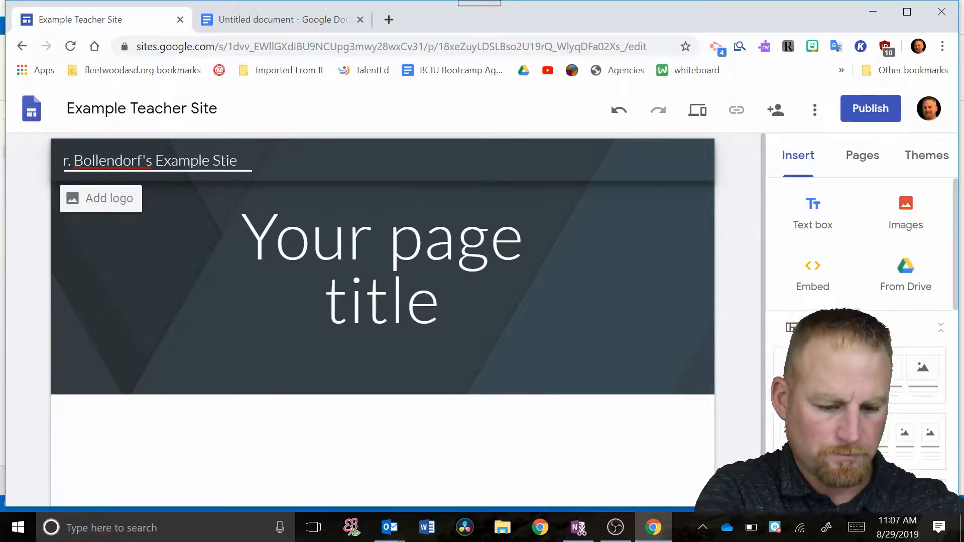
{"action": "key", "text": "BackSpace"}
{"action": "key", "text": "BackSpace"}
{"action": "key", "text": "BackSpace"}
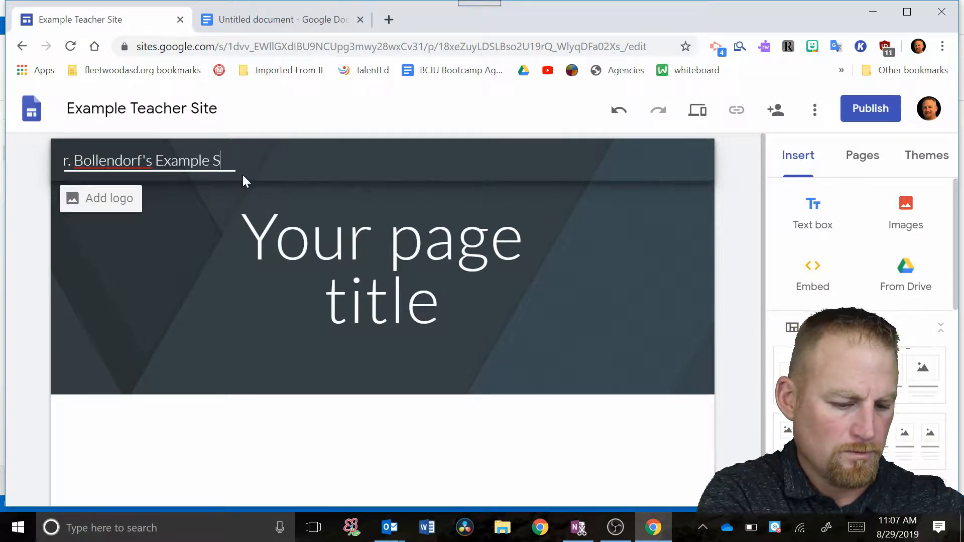
{"action": "type", "text": "ite"}
{"action": "key", "text": "Return"}
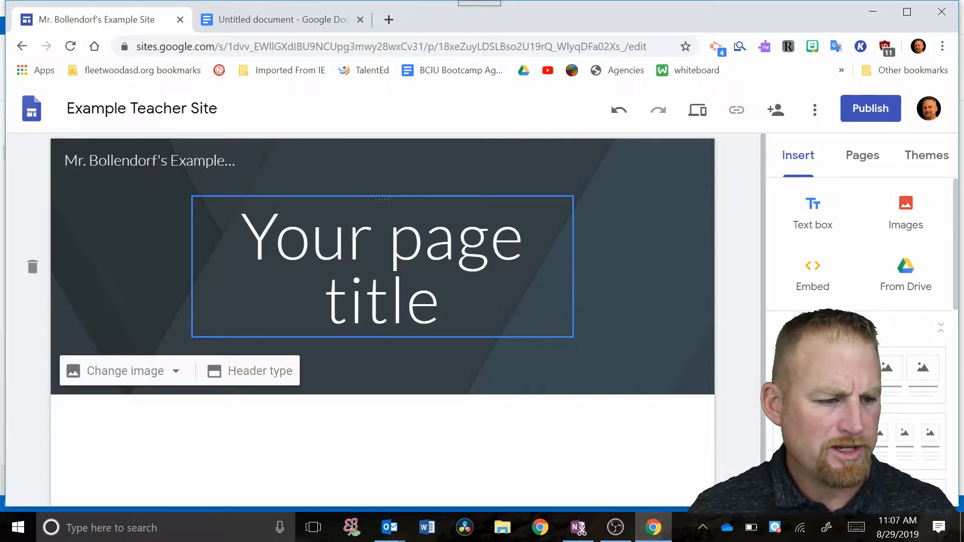
Replace the placeholder page title in the header with "Mr. B's Site".
{"action": "triple_click", "coordinate": [487, 235]}
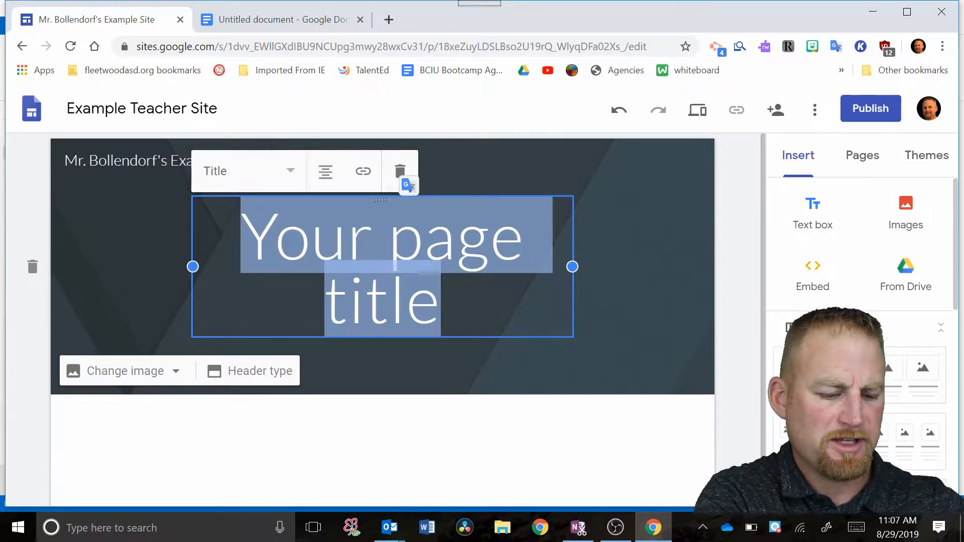
{"action": "type", "text": "Mr. B"}
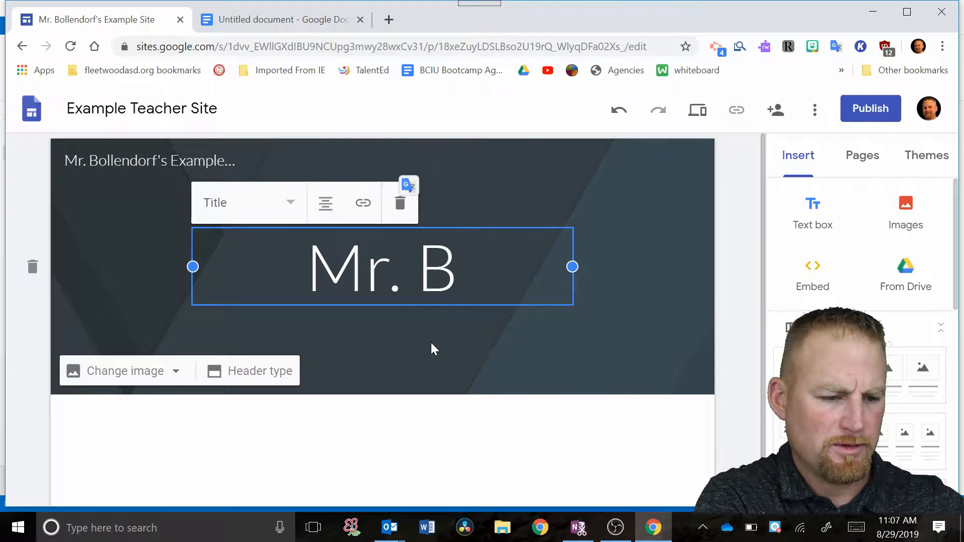
{"action": "type", "text": "'s Sti"}
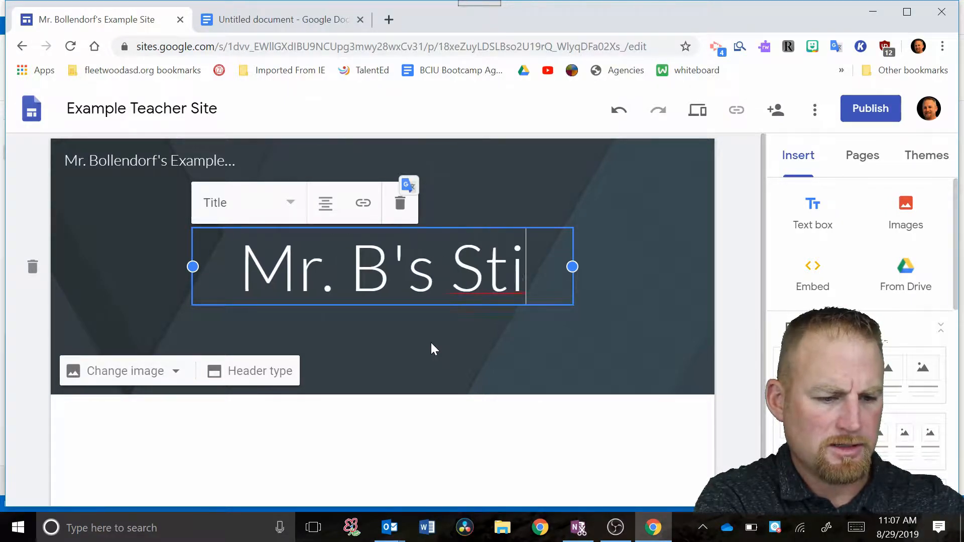
{"action": "type", "text": "e"}
{"action": "key", "text": "BackSpace"}
{"action": "key", "text": "BackSpace"}
{"action": "key", "text": "BackSpace"}
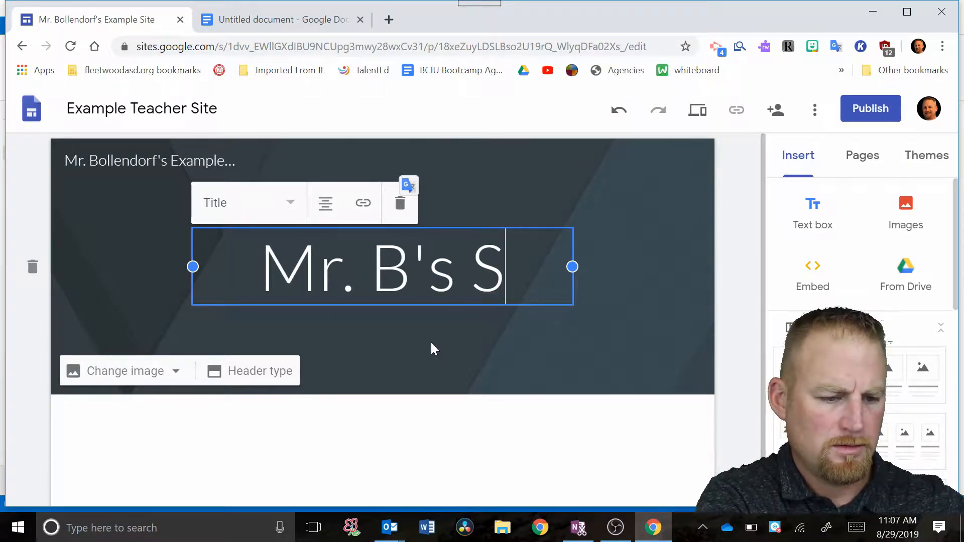
{"action": "type", "text": "ite"}
{"action": "left_click", "coordinate": [650, 331]}
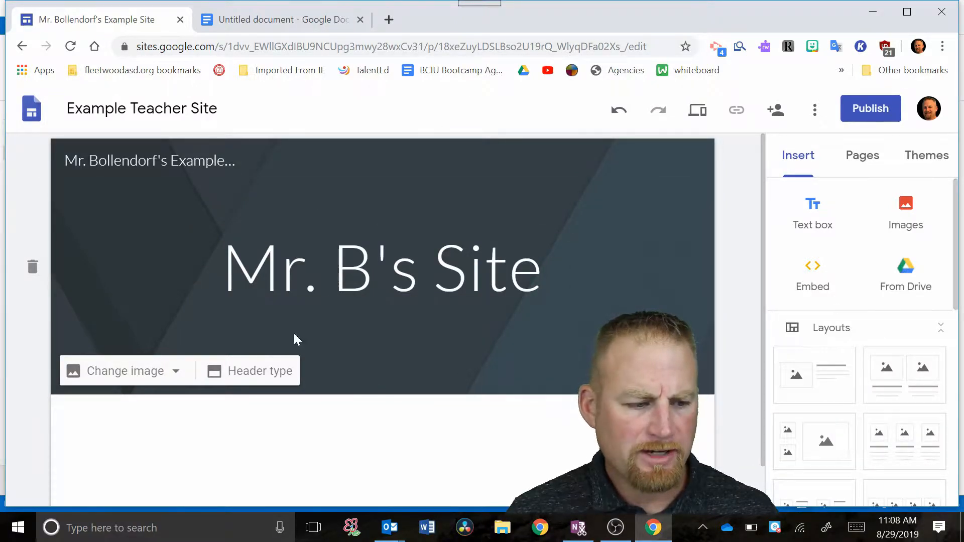
Change the header background to the gallery image of colourful hanging paper strips.
{"action": "left_click", "coordinate": [175, 373]}
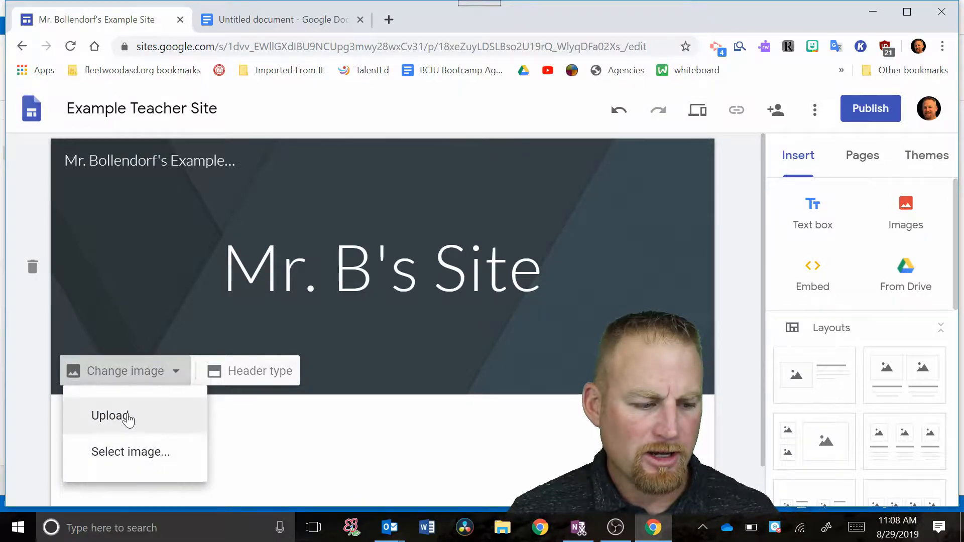
{"action": "left_click", "coordinate": [128, 454]}
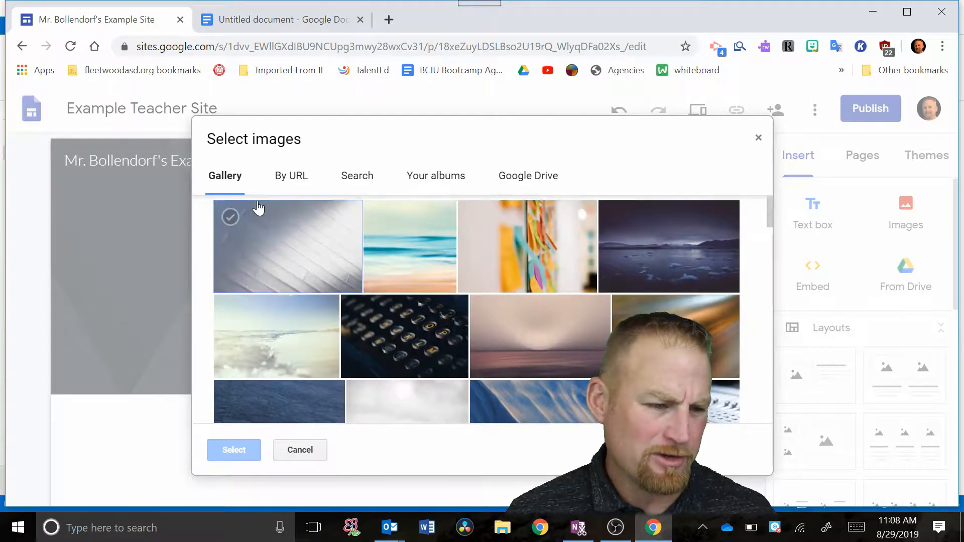
{"action": "left_click", "coordinate": [532, 246]}
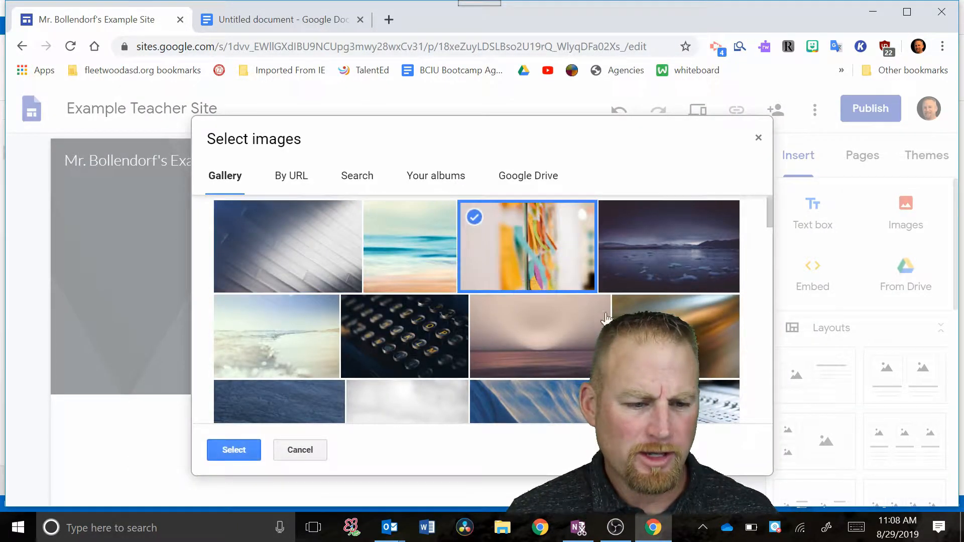
{"action": "left_click", "coordinate": [221, 448]}
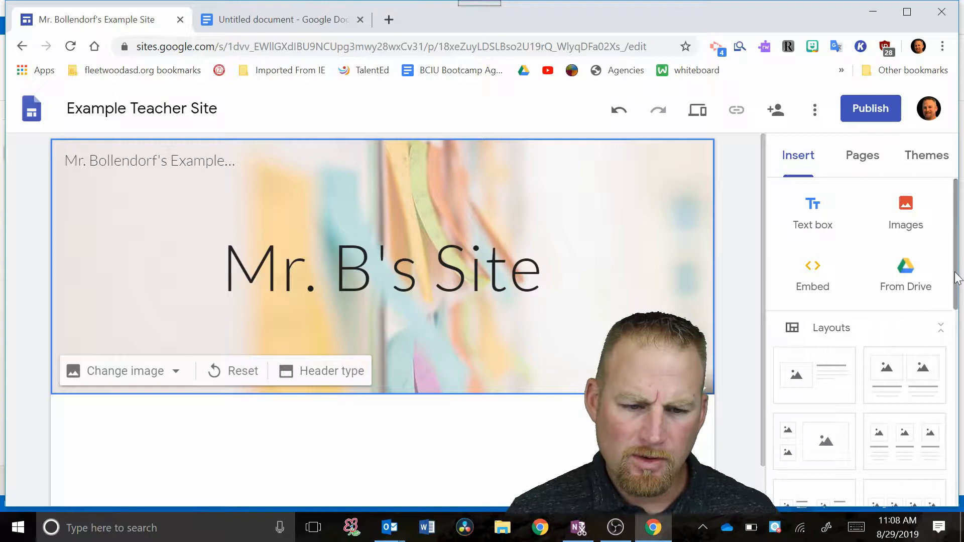
Try the Aristotle, Vision, Level and Impression themes on the site.
{"action": "left_click", "coordinate": [922, 160]}
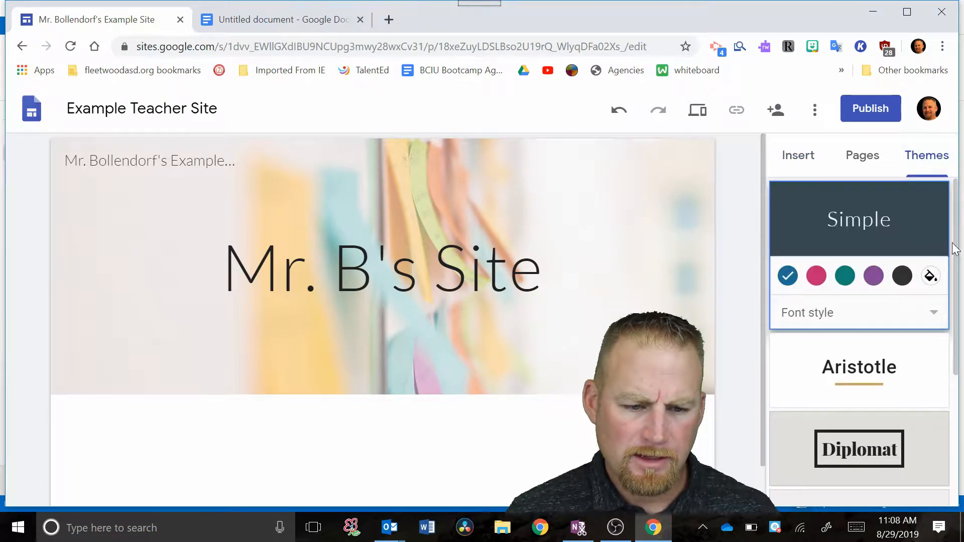
{"action": "left_click_drag", "start_coordinate": [954, 284], "coordinate": [963, 324]}
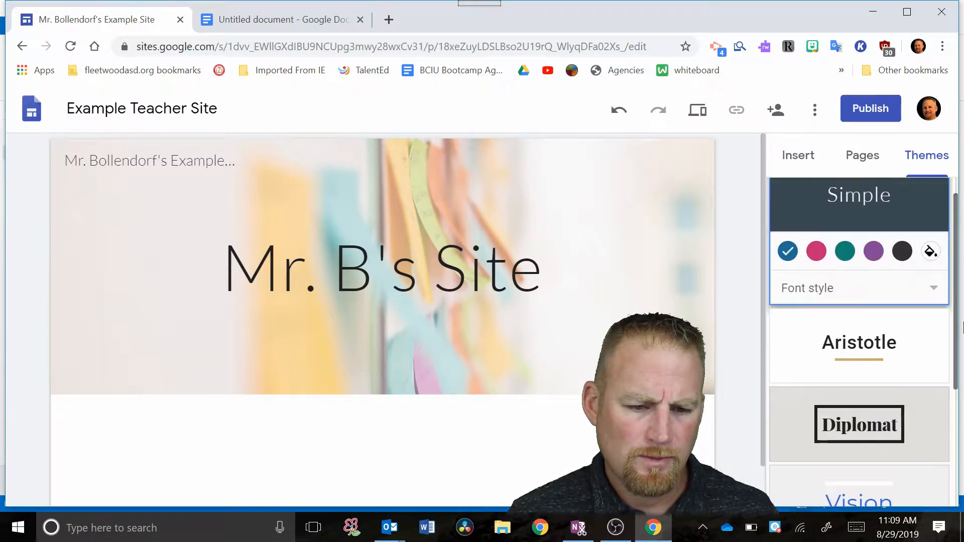
{"action": "left_click", "coordinate": [870, 346]}
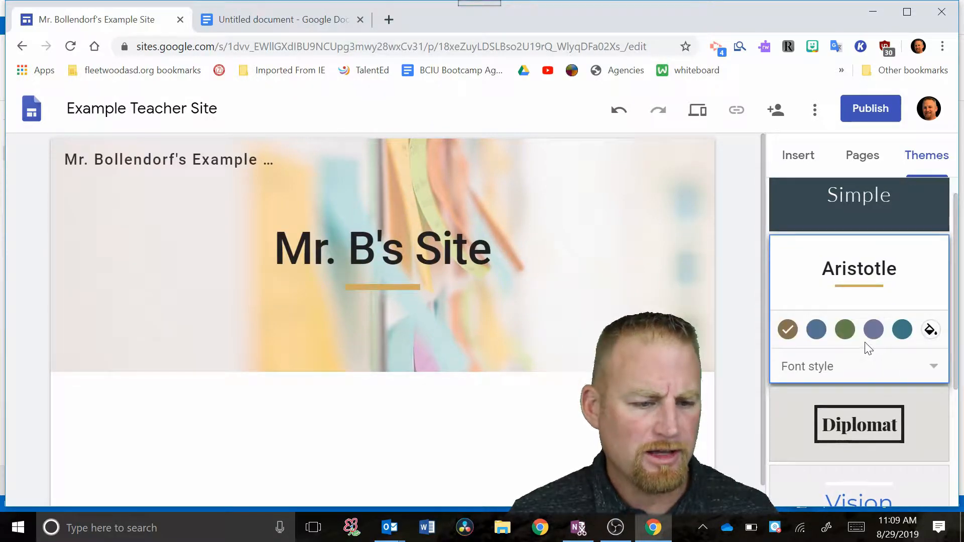
{"action": "scroll", "coordinate": [878, 339], "scroll_direction": "down", "scroll_amount": 3}
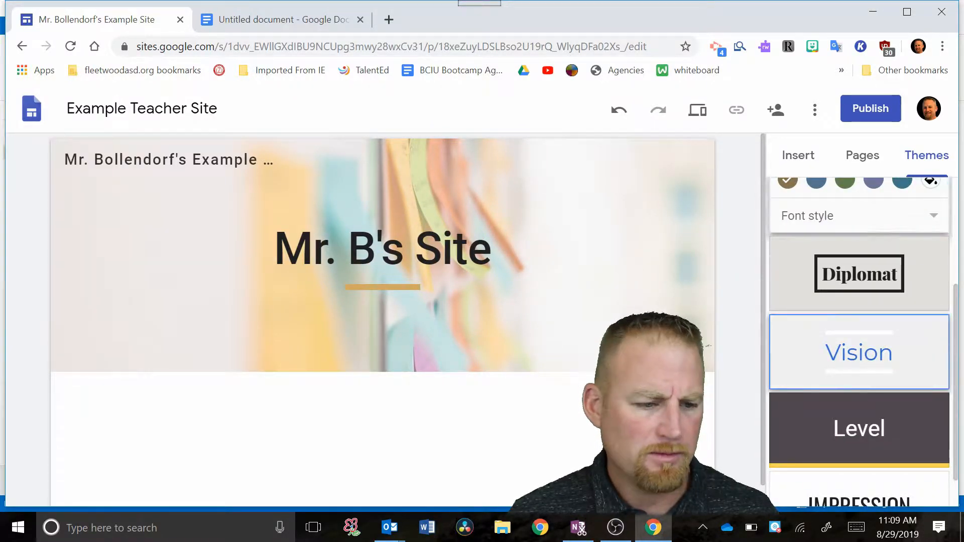
{"action": "left_click", "coordinate": [877, 346]}
{"action": "left_click", "coordinate": [860, 428]}
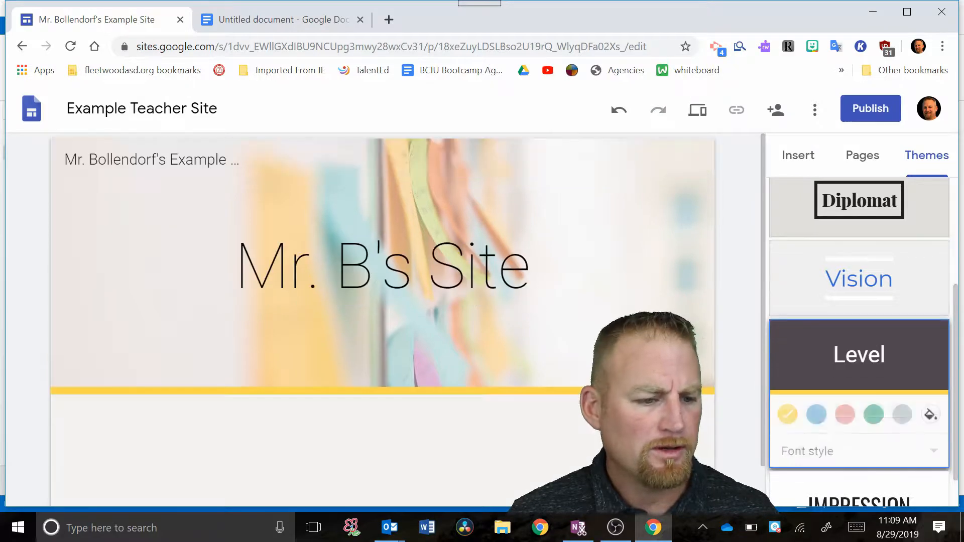
{"action": "scroll", "coordinate": [875, 441], "scroll_direction": "down", "scroll_amount": 1}
{"action": "left_click", "coordinate": [898, 454]}
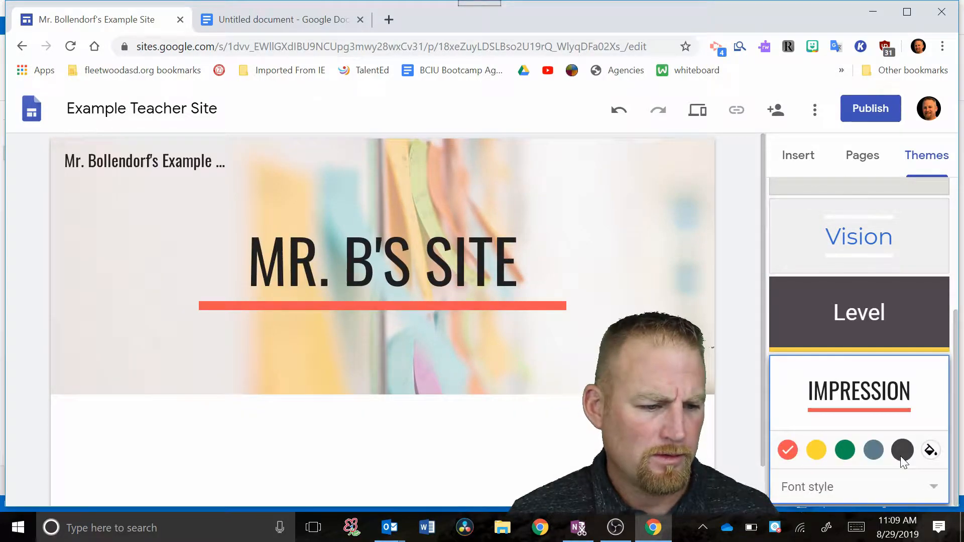
Apply the Vision theme to the site.
{"action": "left_click", "coordinate": [898, 242]}
{"action": "scroll", "coordinate": [829, 399], "scroll_direction": "up", "scroll_amount": 5}
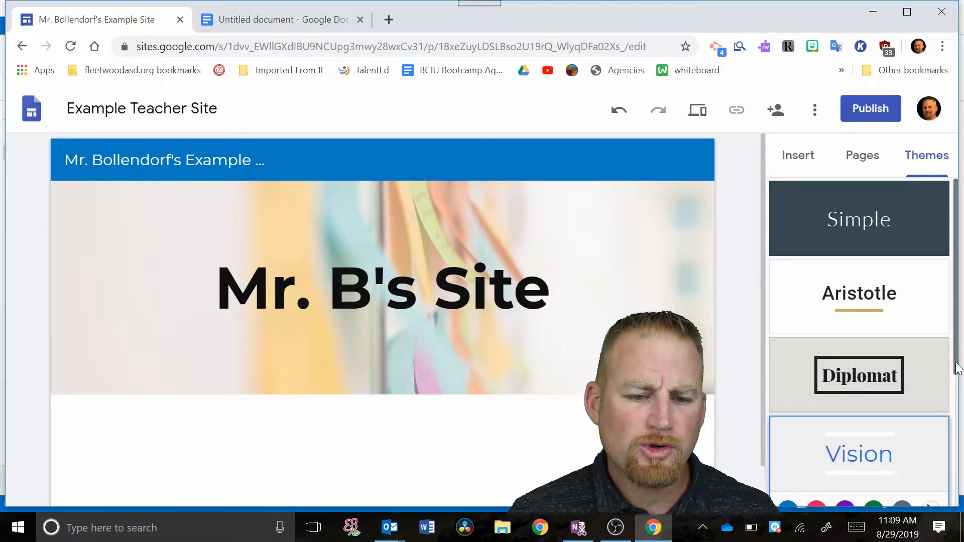
Set the font style of the Vision theme to Classic.
{"action": "left_click_drag", "start_coordinate": [959, 366], "coordinate": [957, 345]}
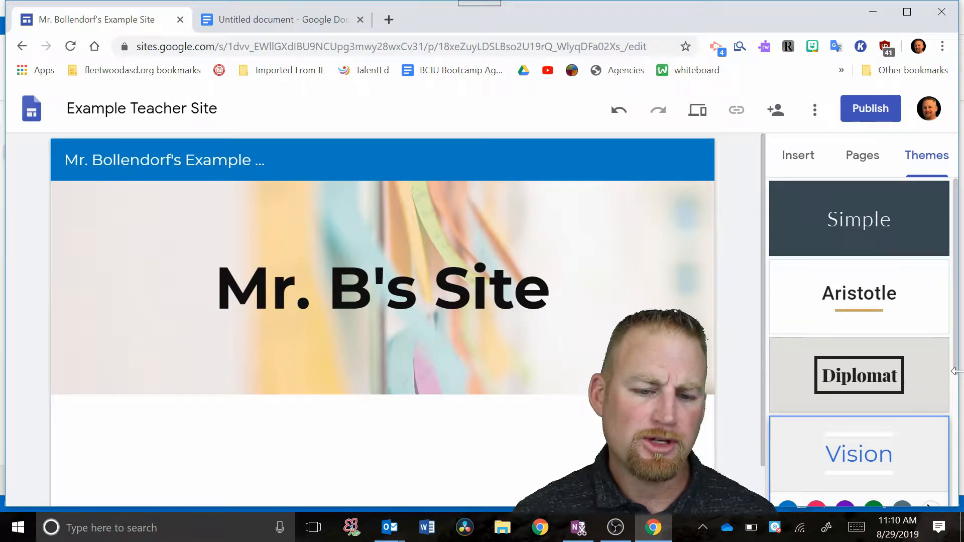
{"action": "scroll", "coordinate": [791, 412], "scroll_direction": "down", "scroll_amount": 2}
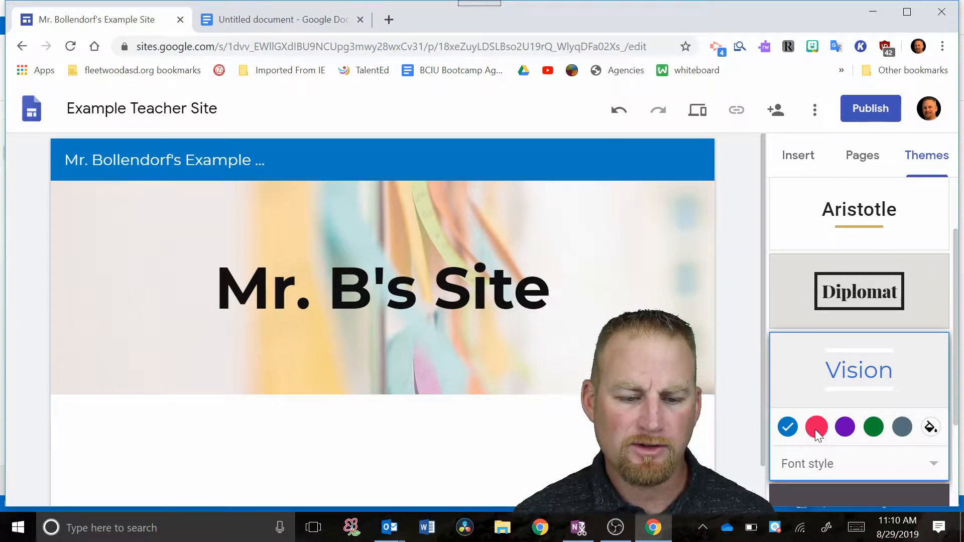
{"action": "left_click", "coordinate": [932, 475]}
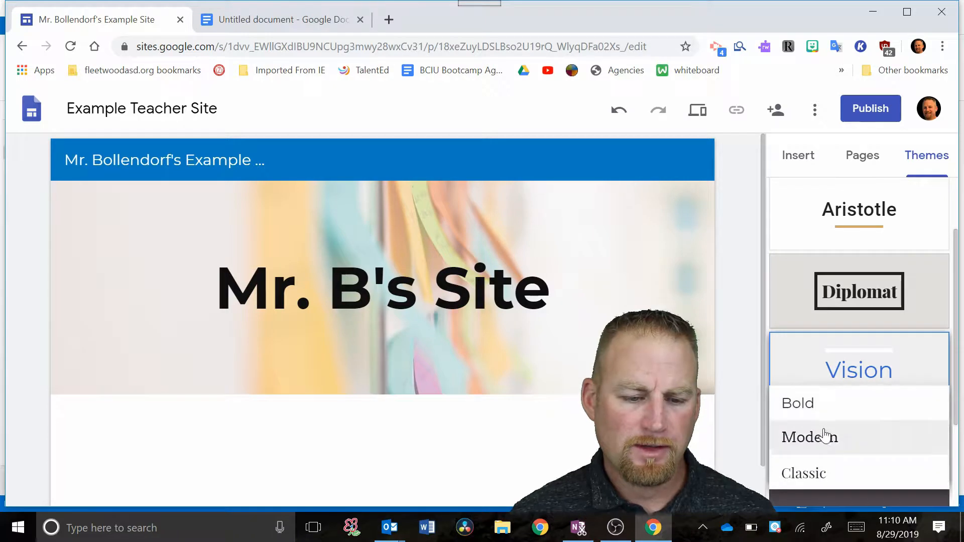
{"action": "scroll", "coordinate": [848, 433], "scroll_direction": "down", "scroll_amount": 3}
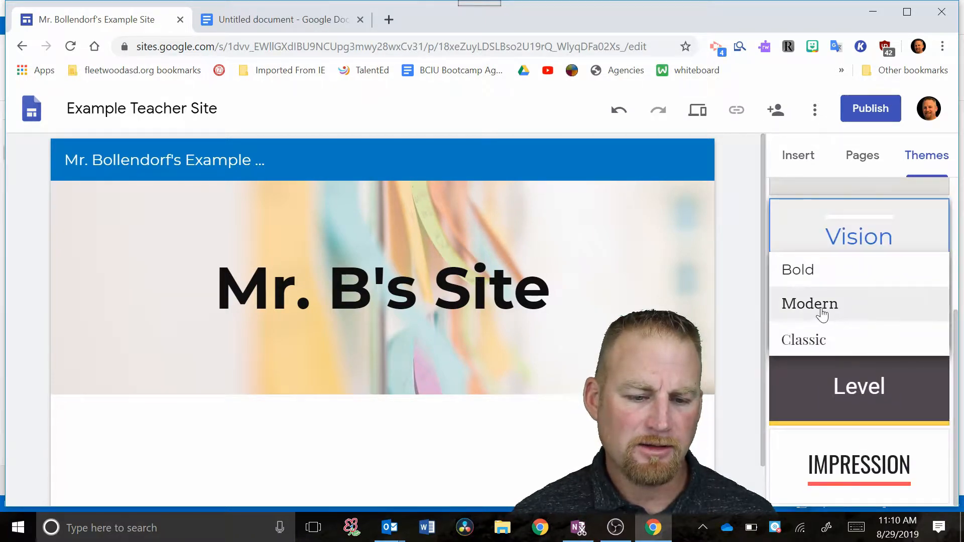
{"action": "left_click", "coordinate": [818, 339]}
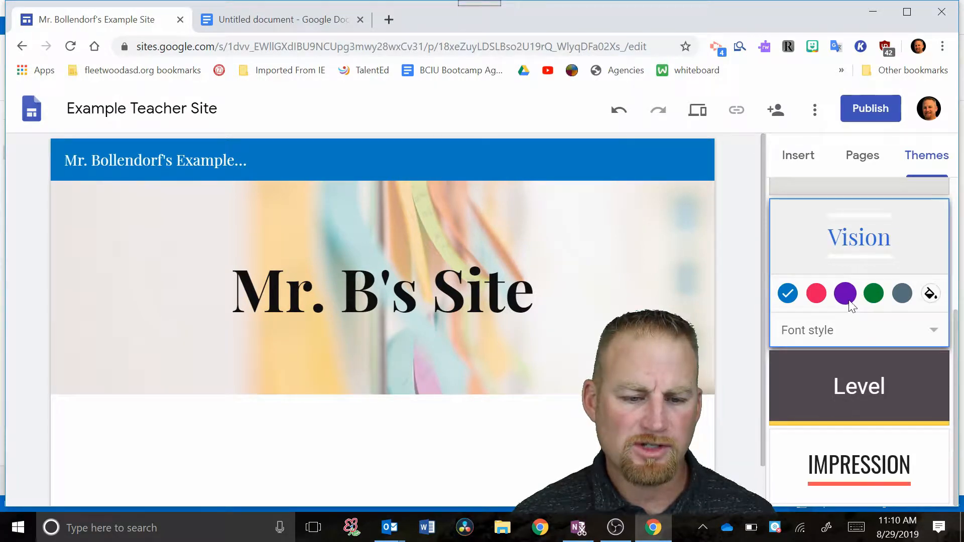
Try green for the Vision theme and settle on the slate grey preset as its colour.
{"action": "left_click", "coordinate": [874, 296]}
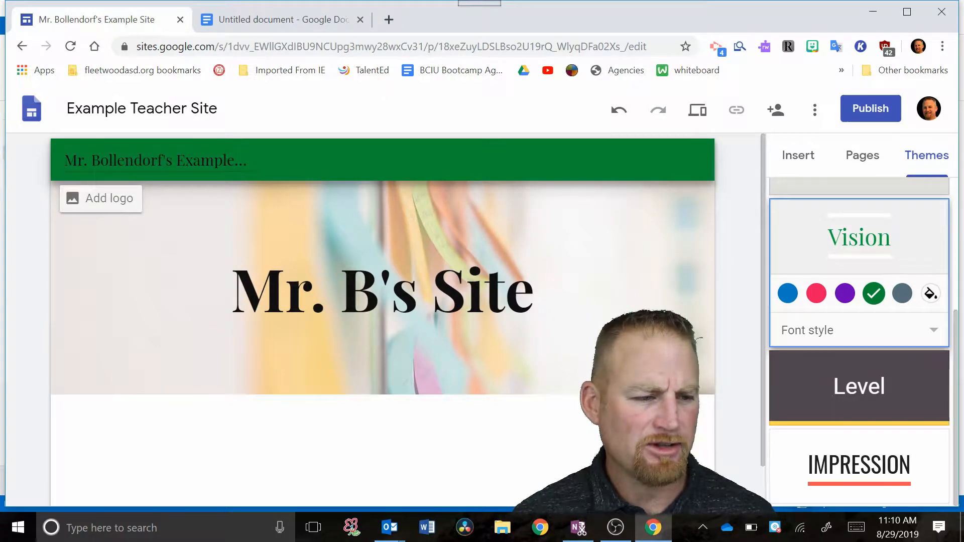
{"action": "left_click", "coordinate": [902, 295]}
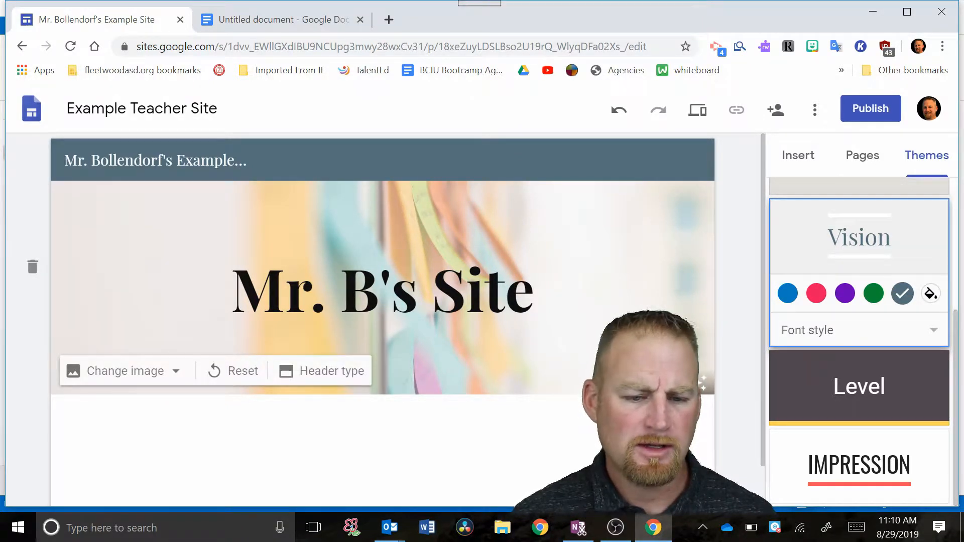
{"action": "left_click", "coordinate": [930, 294]}
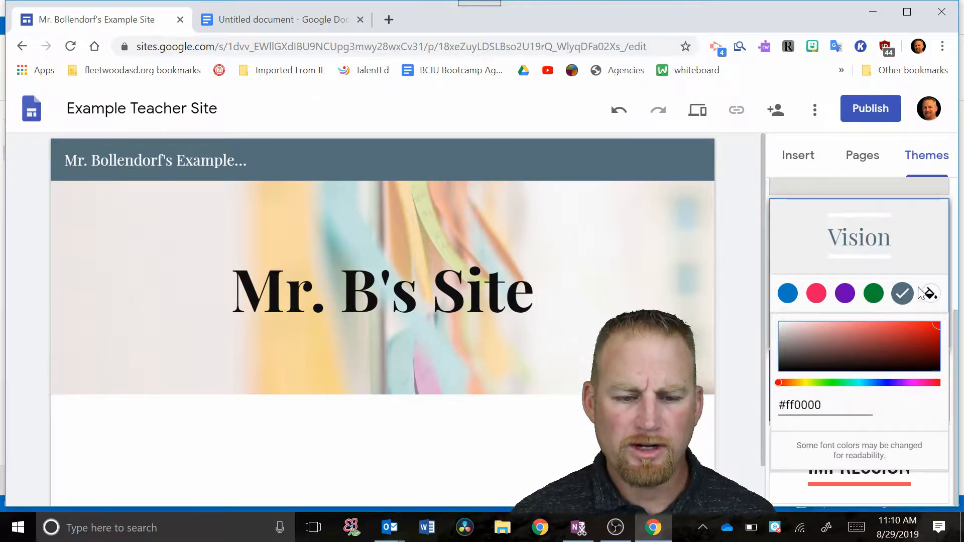
{"action": "left_click", "coordinate": [923, 254]}
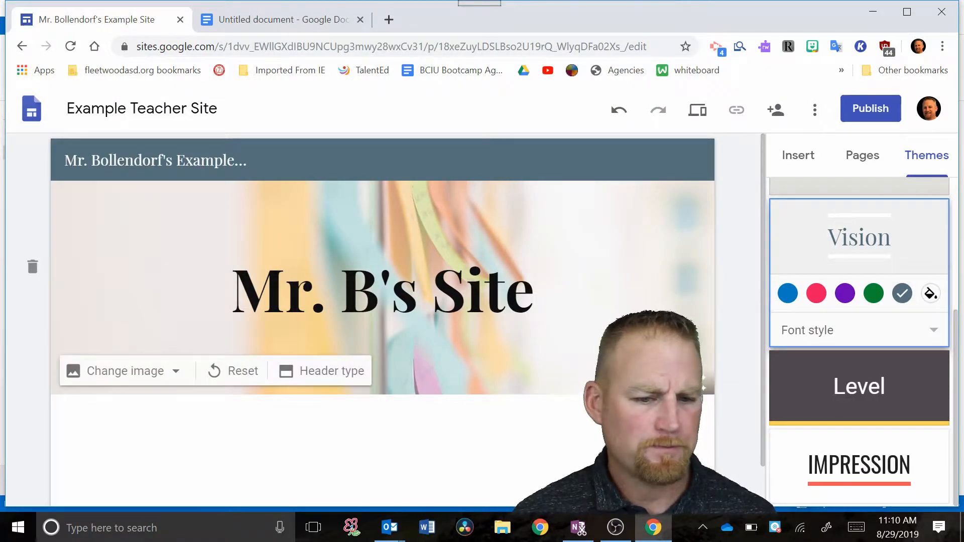
{"action": "scroll", "coordinate": [438, 315], "scroll_direction": "down", "scroll_amount": 2}
Add a text box below the header reading "This is my new website where you'll find all of the materials you'll need for this course.".
{"action": "left_click", "coordinate": [796, 158]}
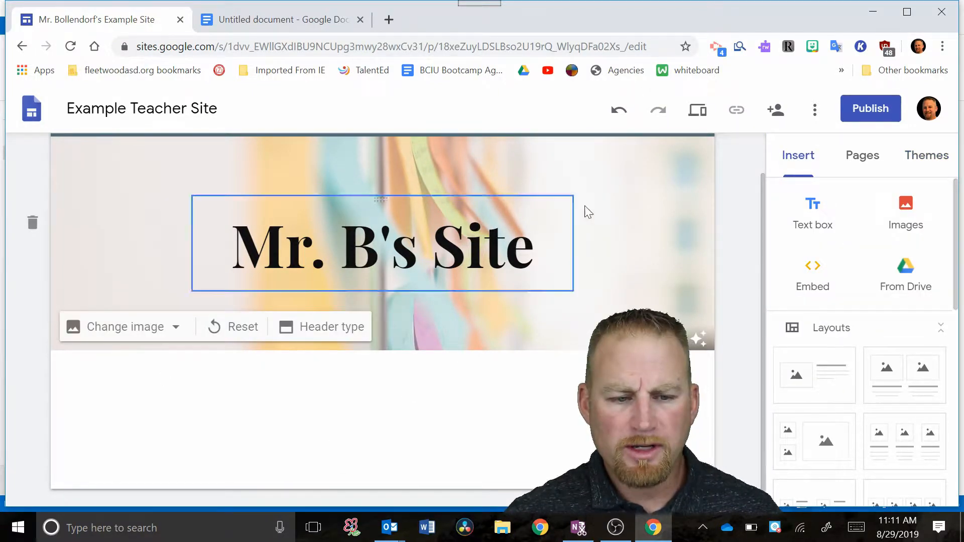
{"action": "left_click", "coordinate": [825, 225]}
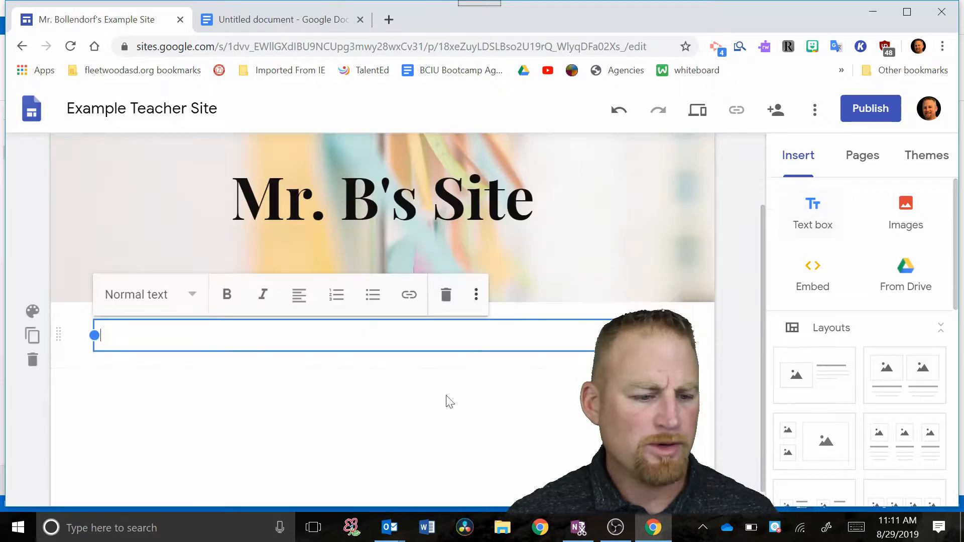
{"action": "type", "text": "This "}
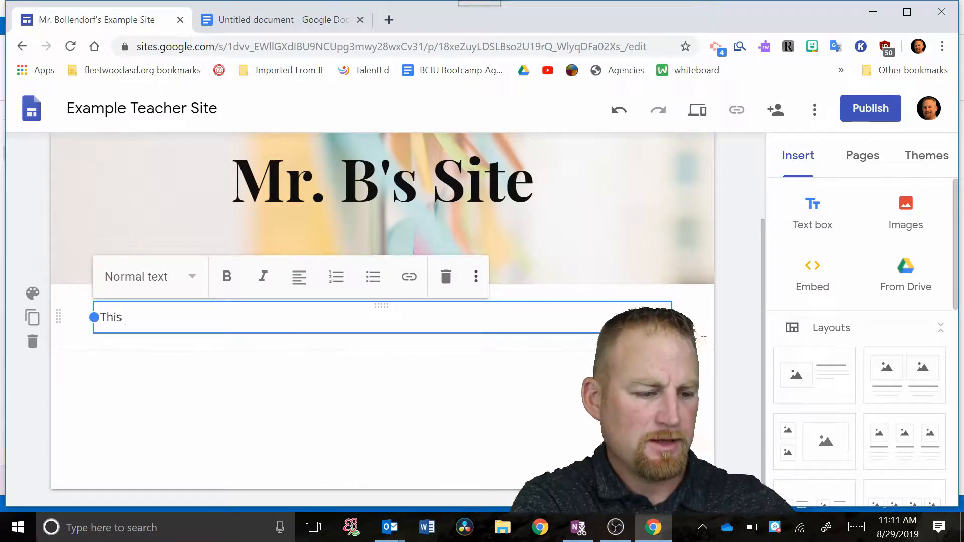
{"action": "type", "text": "is my new website where you"}
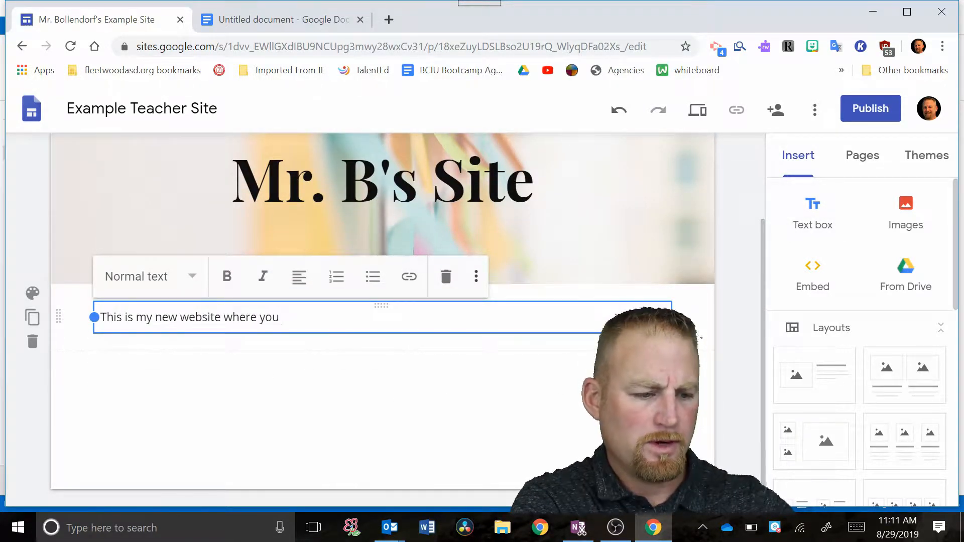
{"action": "type", "text": "'ll find all of the materials you'll need for this course."}
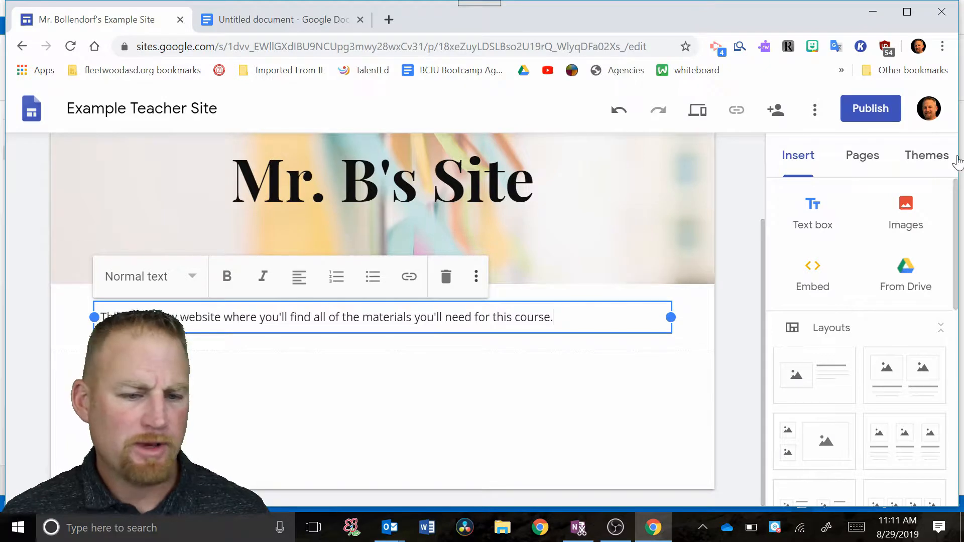
Add two new pages to the site, named "Unit 1" and "Unit 2".
{"action": "left_click", "coordinate": [863, 162]}
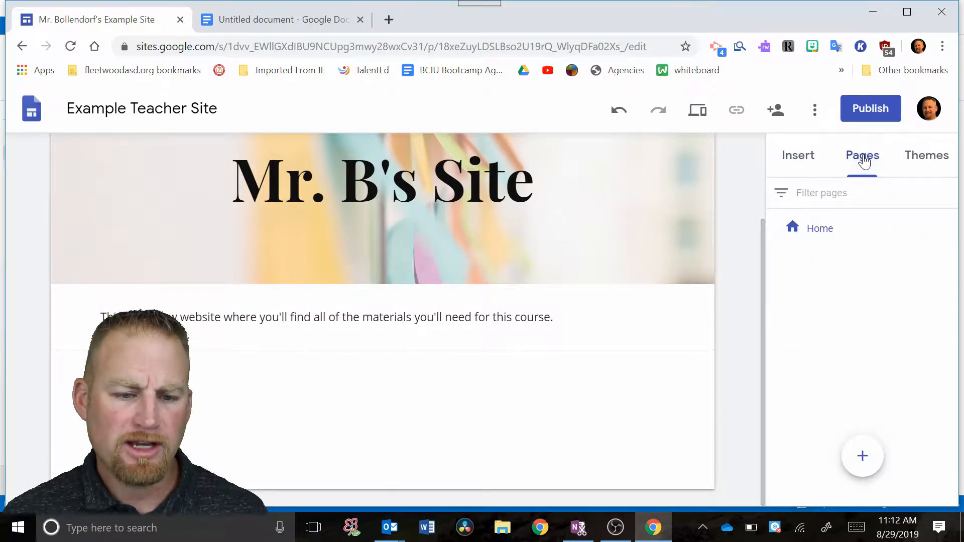
{"action": "mouse_move", "coordinate": [863, 456]}
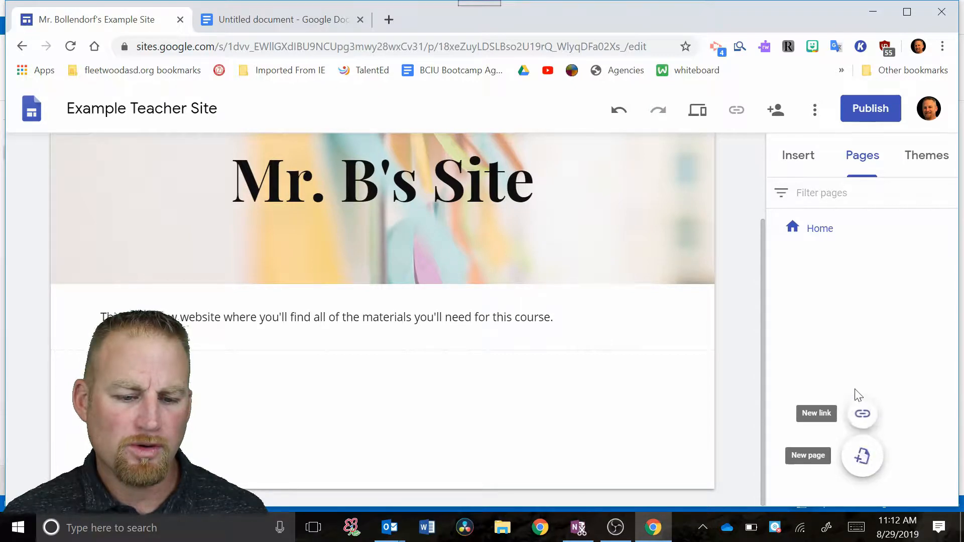
{"action": "left_click", "coordinate": [862, 457]}
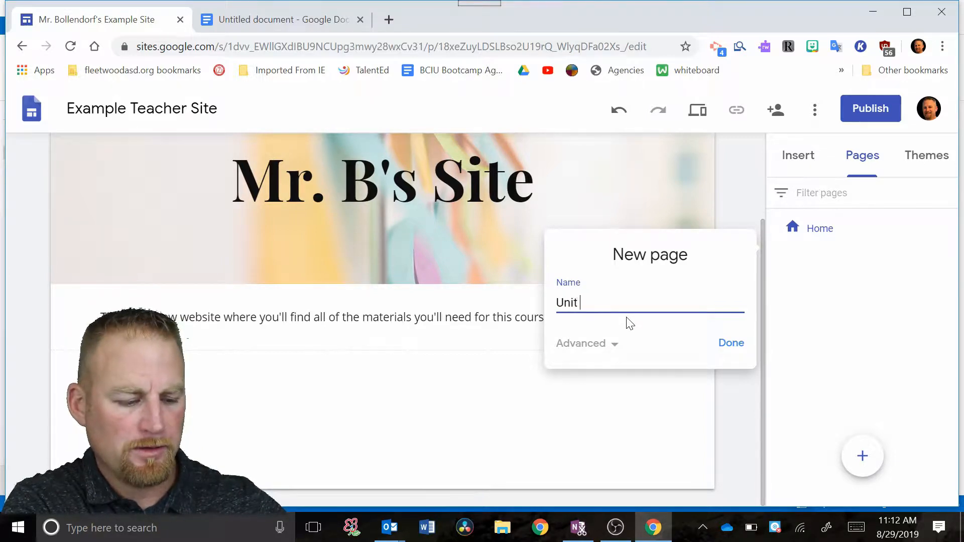
{"action": "left_click", "coordinate": [732, 351]}
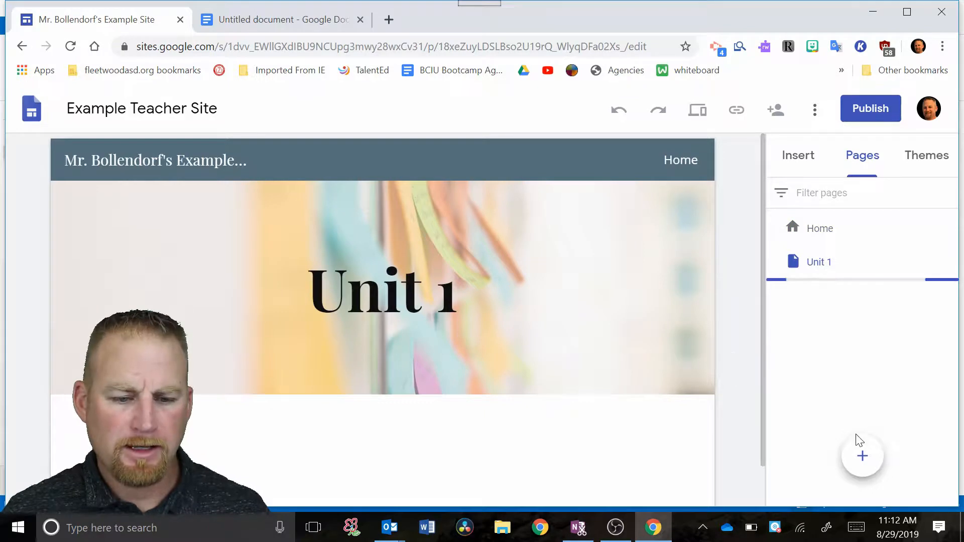
{"action": "left_click", "coordinate": [870, 457]}
{"action": "type", "text": "Un"}
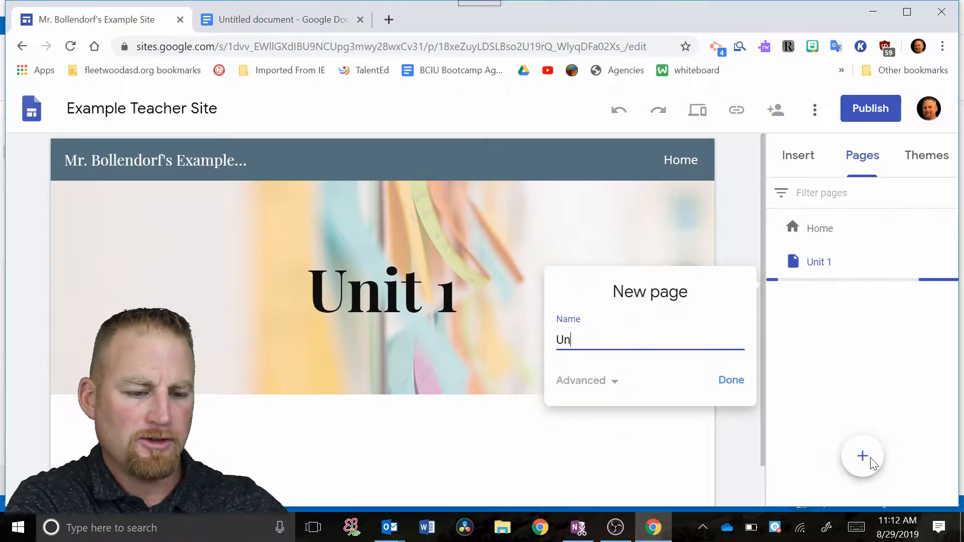
{"action": "type", "text": "it 2"}
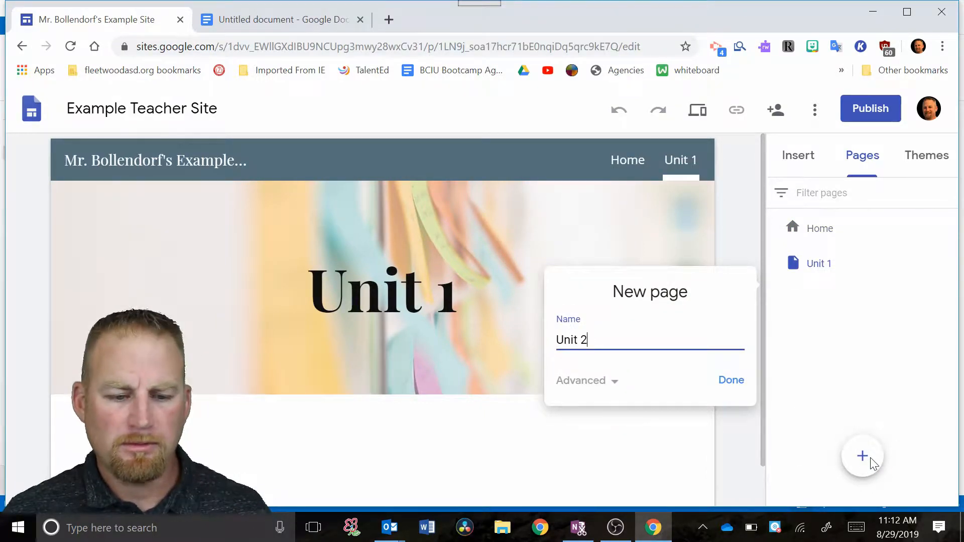
{"action": "left_click", "coordinate": [734, 384]}
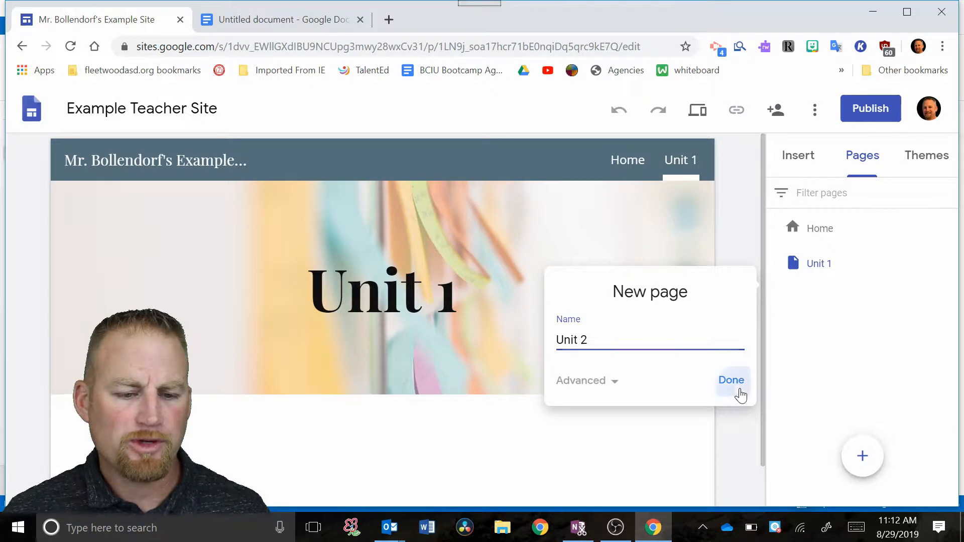
Add two more top-level pages named "Course Outline" and "Course Syllabus".
{"action": "left_click", "coordinate": [856, 467]}
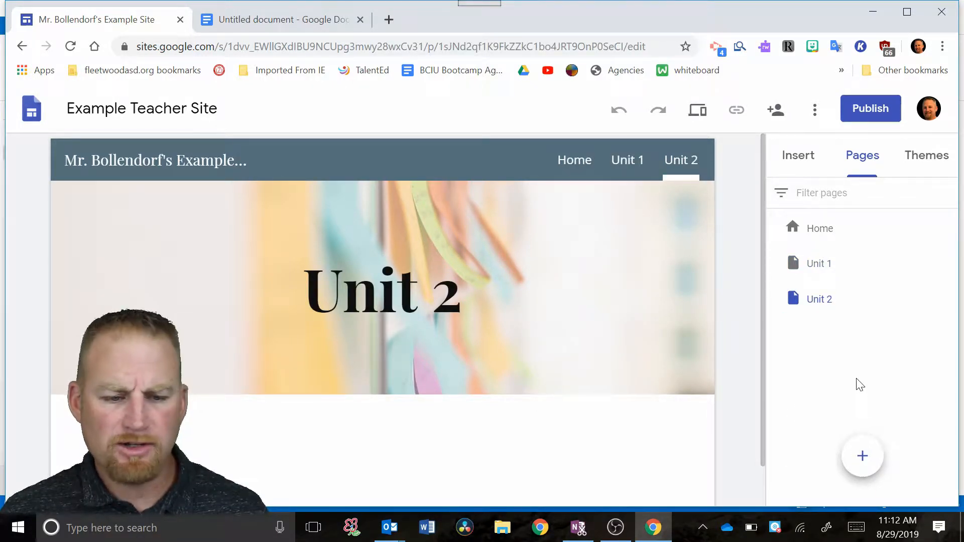
{"action": "left_click", "coordinate": [861, 458]}
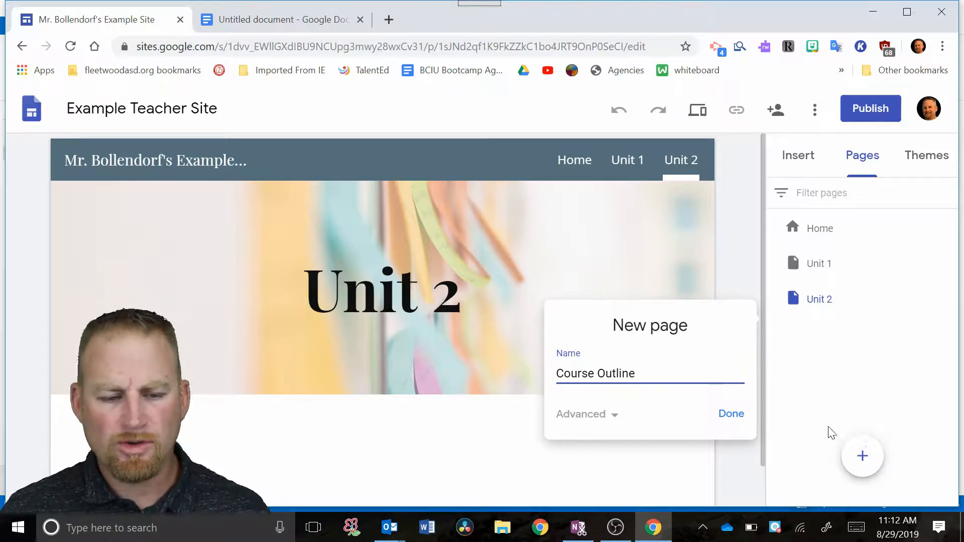
{"action": "left_click", "coordinate": [731, 419]}
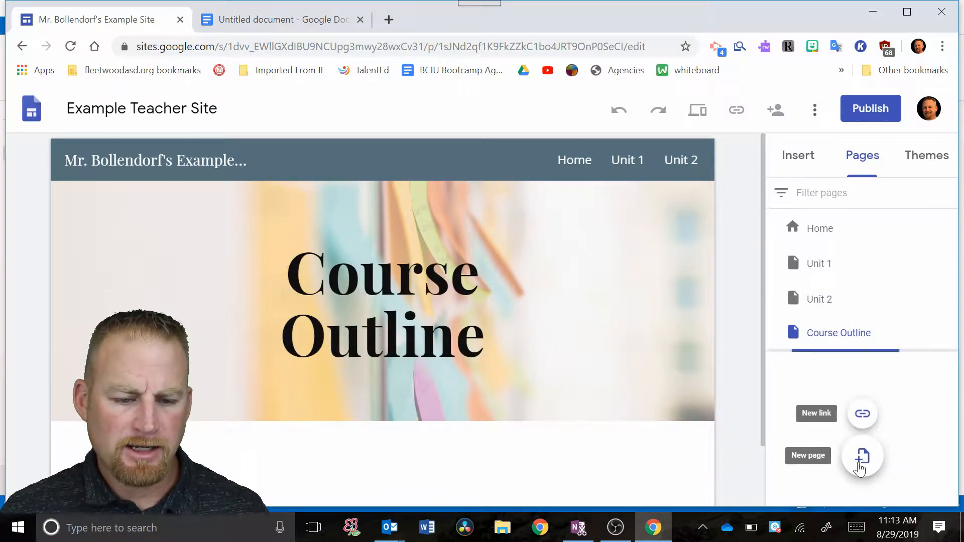
{"action": "left_click", "coordinate": [860, 457]}
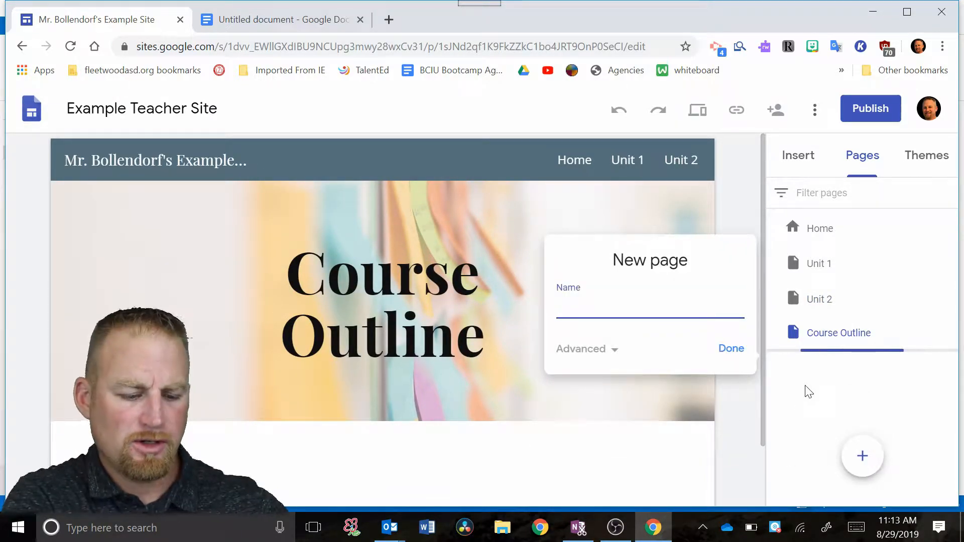
{"action": "type", "text": "Course Syllabus"}
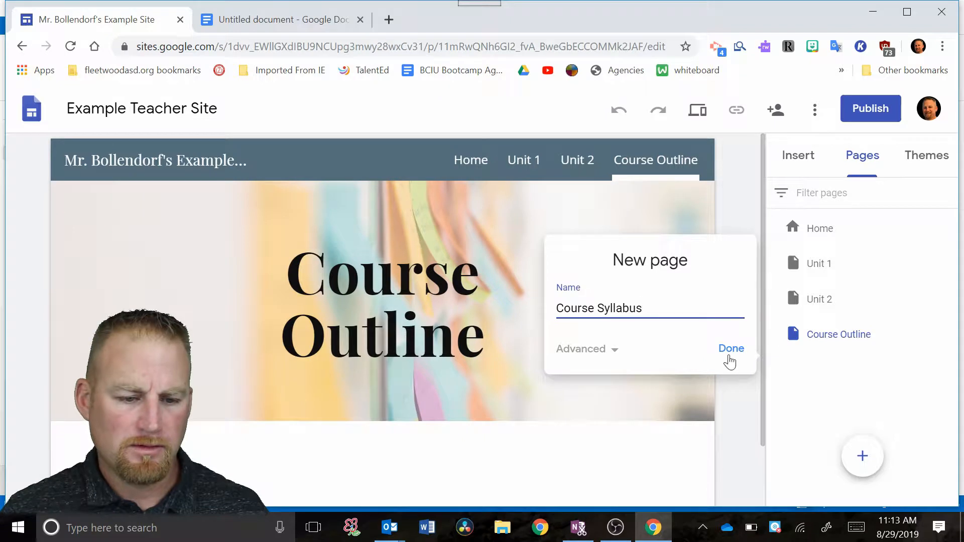
{"action": "left_click", "coordinate": [730, 360]}
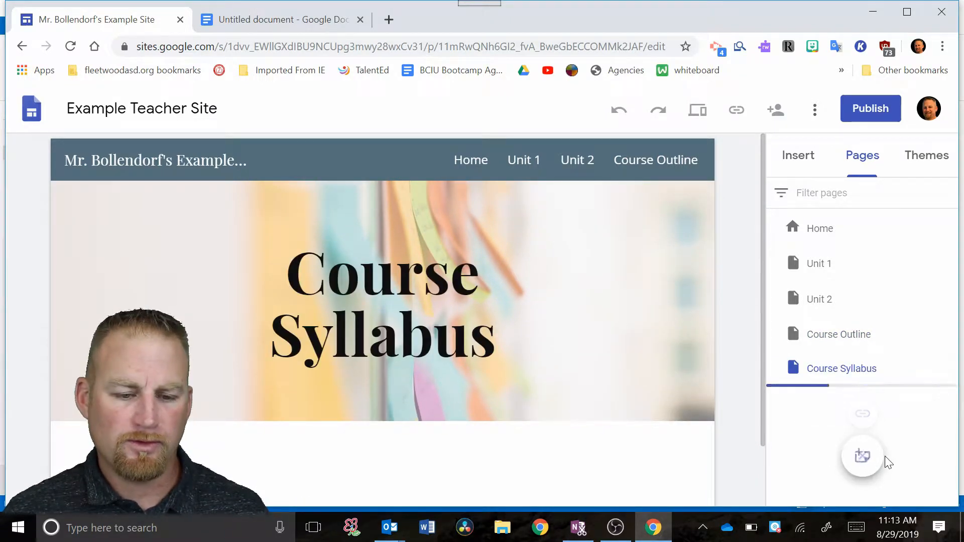
Add a new page named "Class and Expectations" to the site.
{"action": "left_click", "coordinate": [862, 456]}
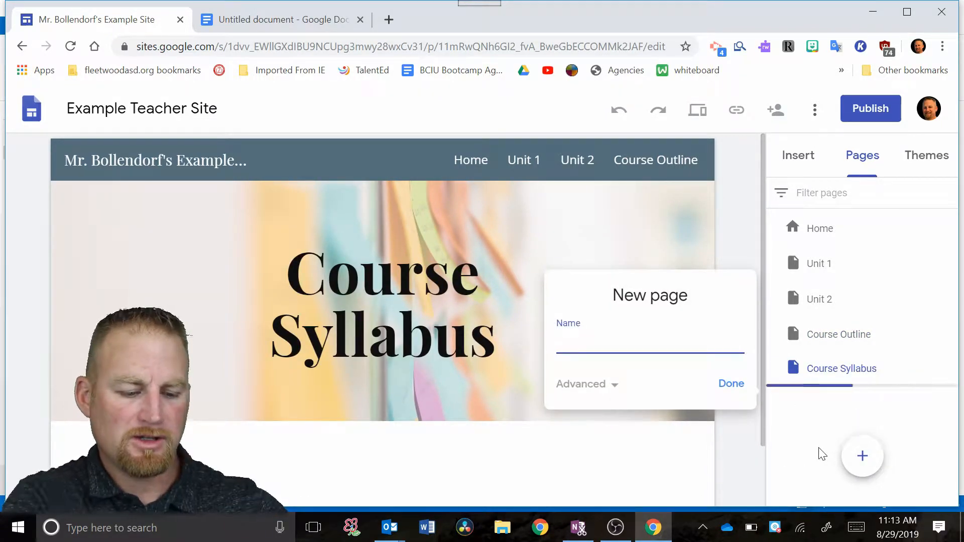
{"action": "type", "text": "Class and Expectations"}
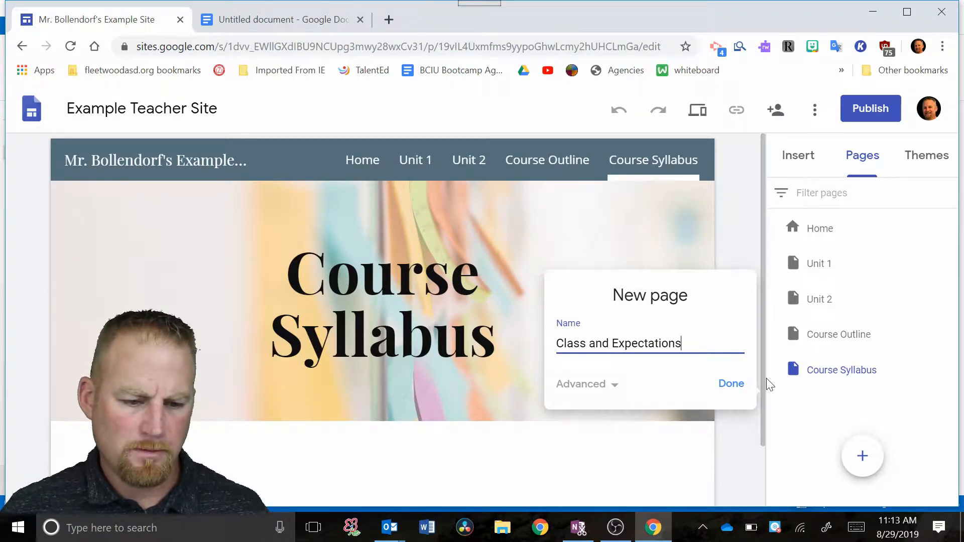
{"action": "left_click", "coordinate": [732, 384]}
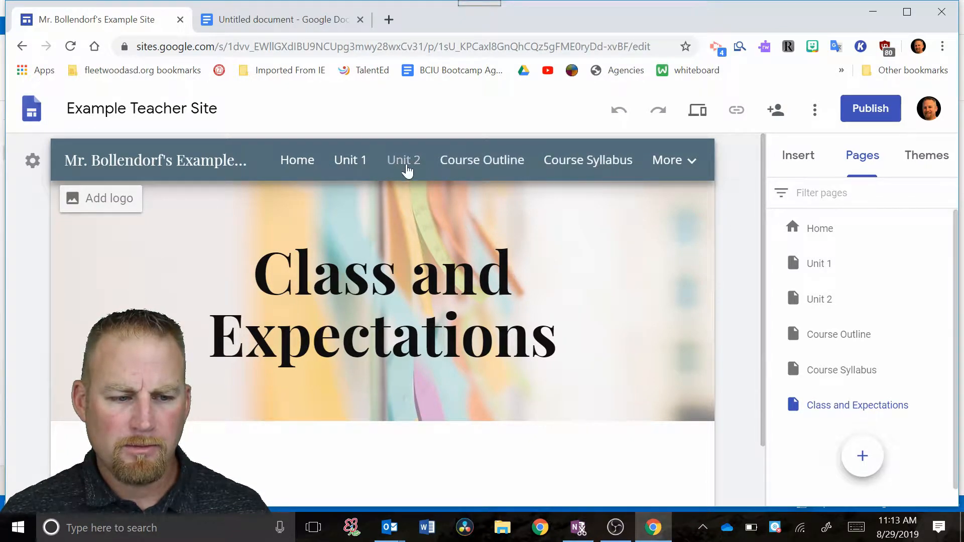
View the Unit 2, Home, Course Outline and Course Syllabus pages through the site navigation and return to Home.
{"action": "left_click", "coordinate": [404, 170]}
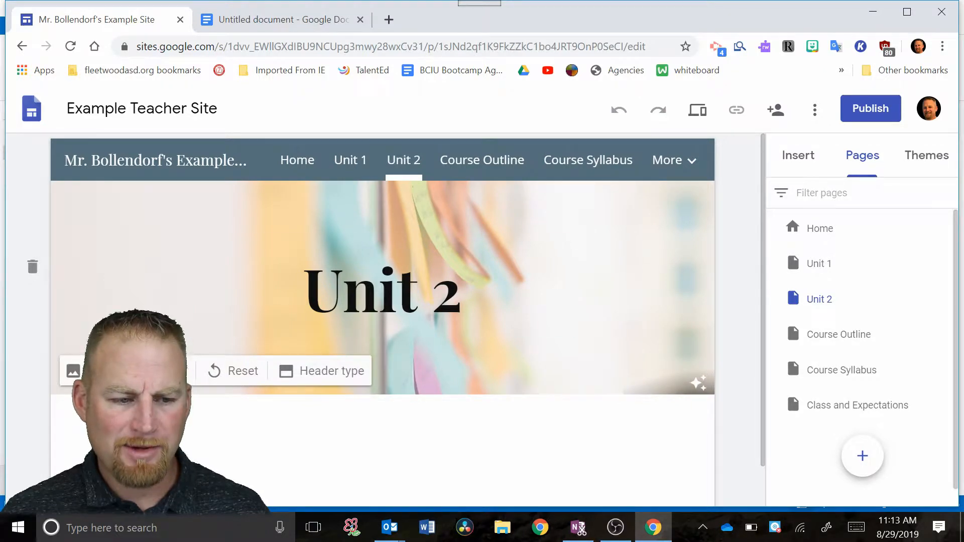
{"action": "left_click", "coordinate": [293, 167]}
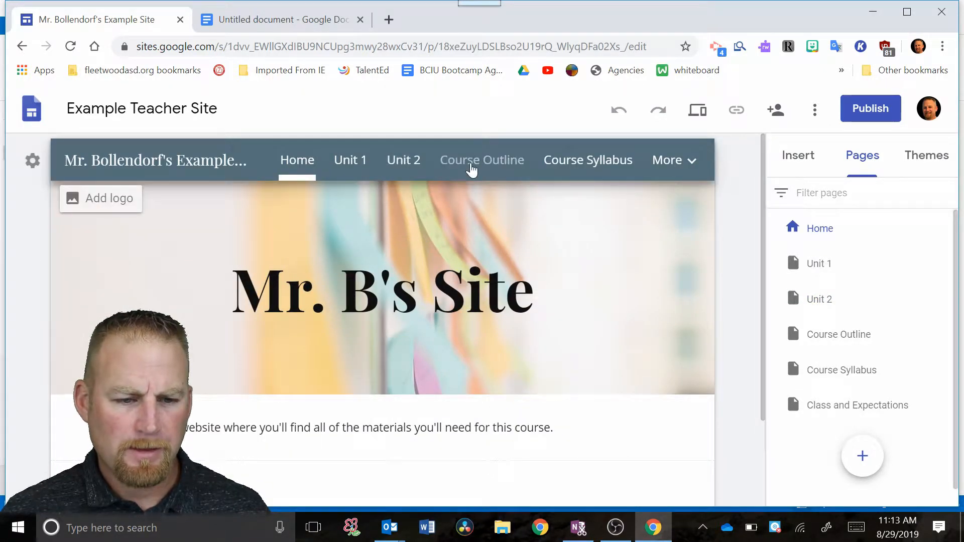
{"action": "left_click", "coordinate": [471, 163]}
{"action": "left_click", "coordinate": [577, 164]}
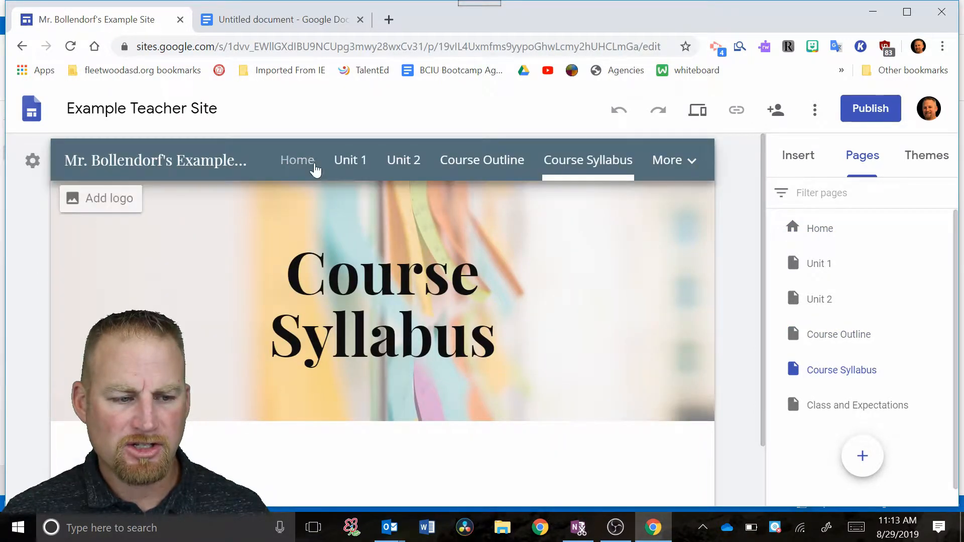
{"action": "left_click", "coordinate": [314, 171]}
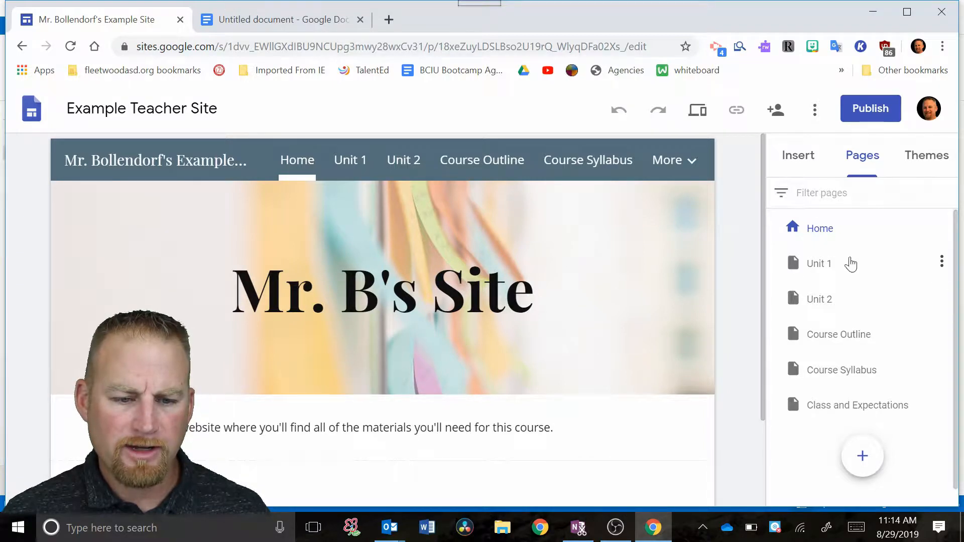
Move the Unit 1 and Unit 2 pages to the end of the page list, after Class and Expectations.
{"action": "left_click", "coordinate": [948, 266]}
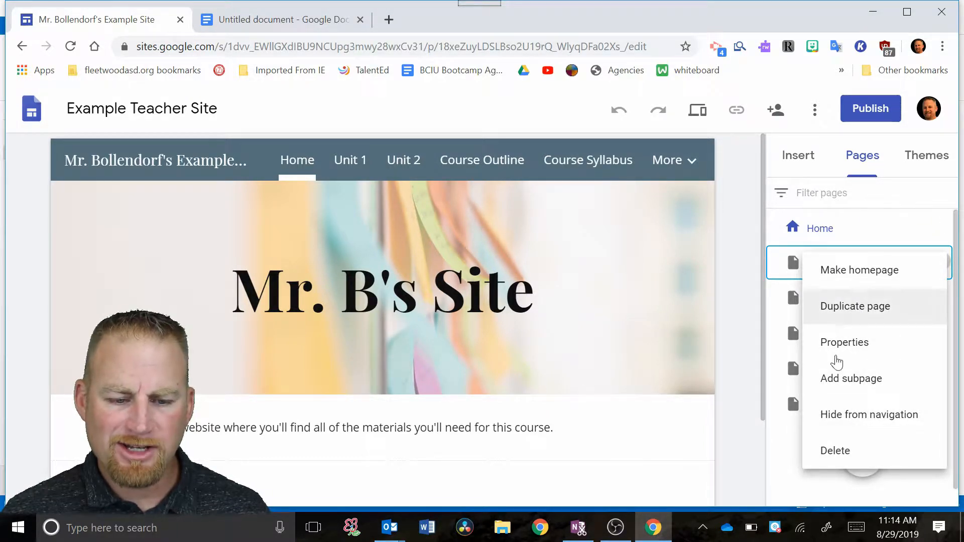
{"action": "left_click", "coordinate": [796, 490]}
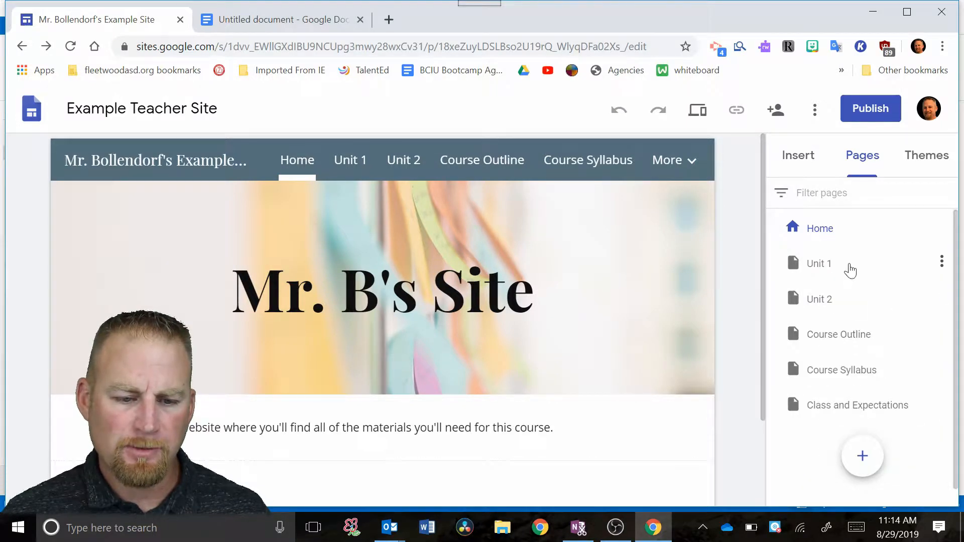
{"action": "left_click_drag", "start_coordinate": [831, 273], "coordinate": [838, 433]}
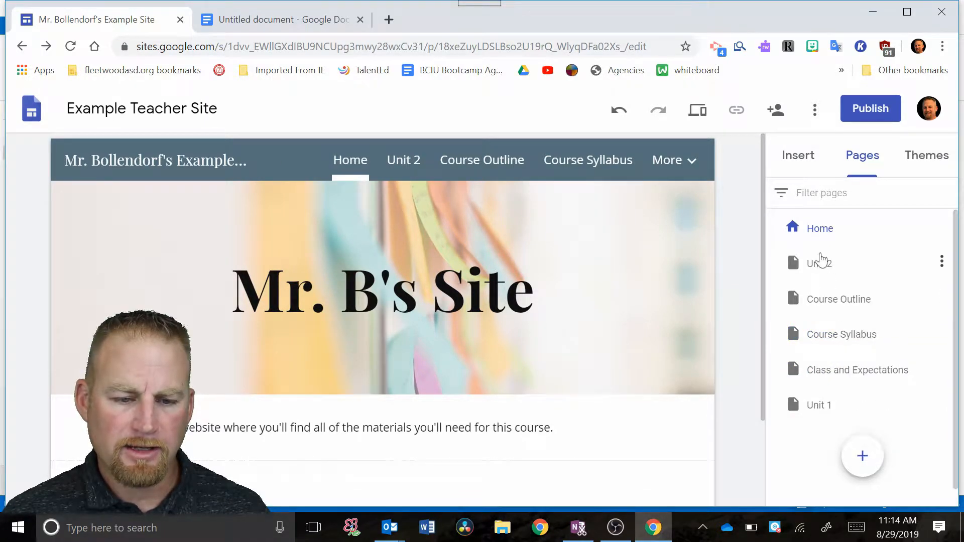
{"action": "left_click_drag", "start_coordinate": [820, 267], "coordinate": [841, 427]}
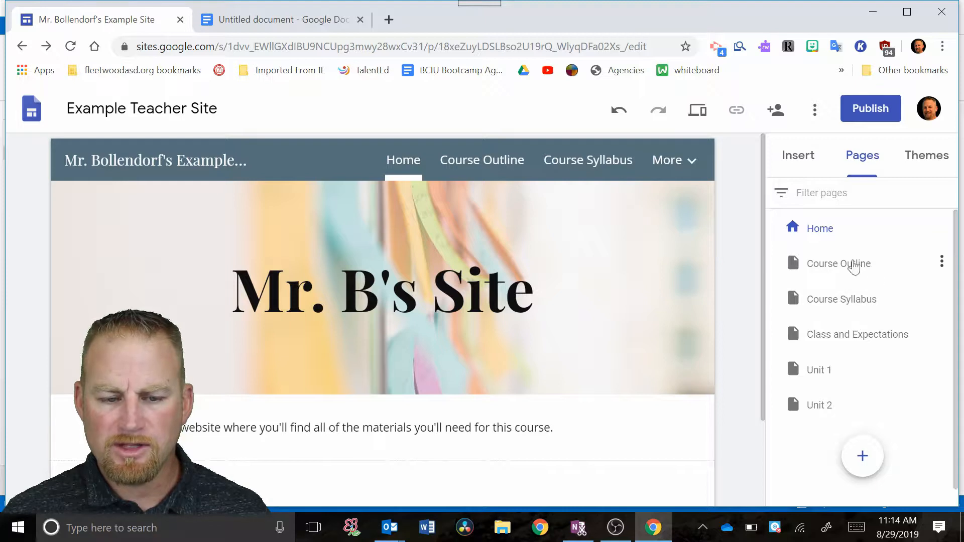
Add a subpage named "1st Semester" under the Course Outline page.
{"action": "left_click", "coordinate": [941, 266]}
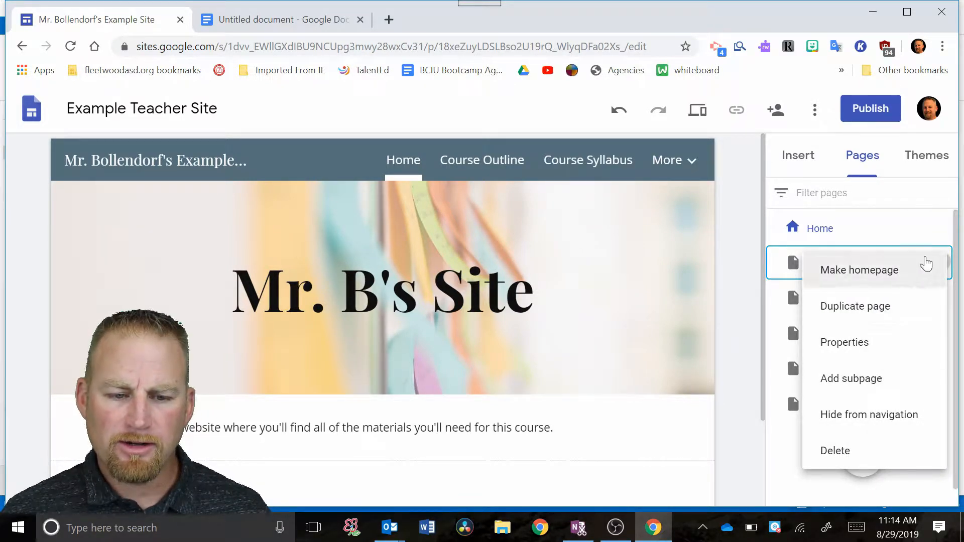
{"action": "left_click", "coordinate": [936, 199]}
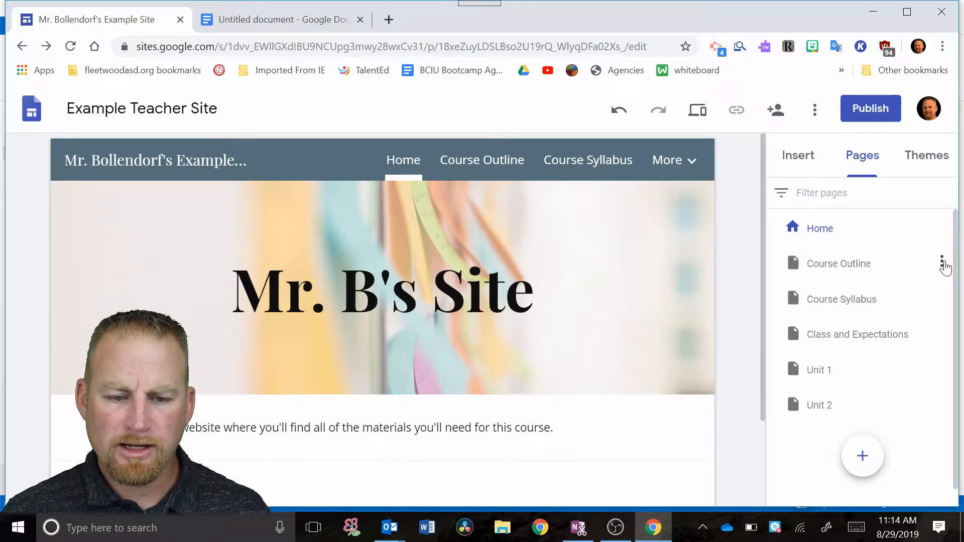
{"action": "left_click", "coordinate": [941, 261]}
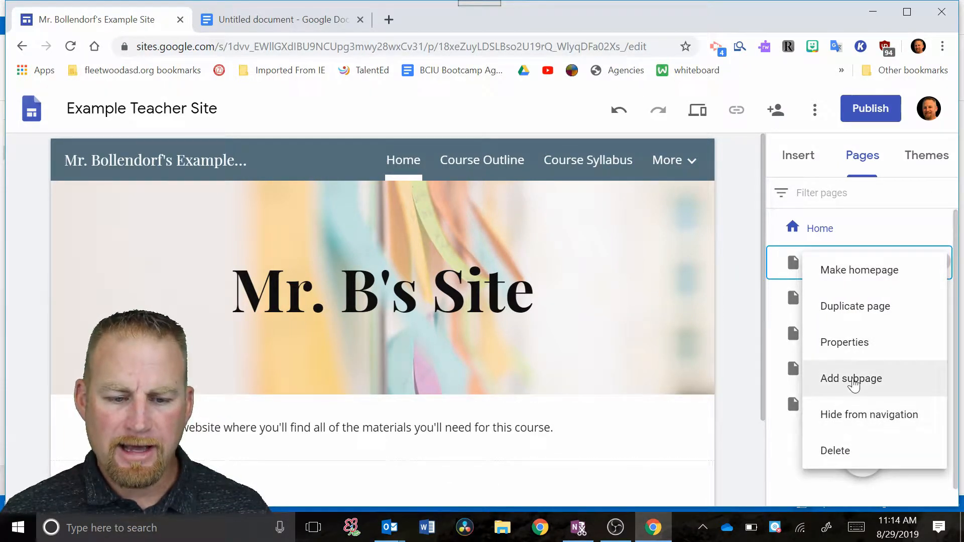
{"action": "left_click", "coordinate": [853, 382]}
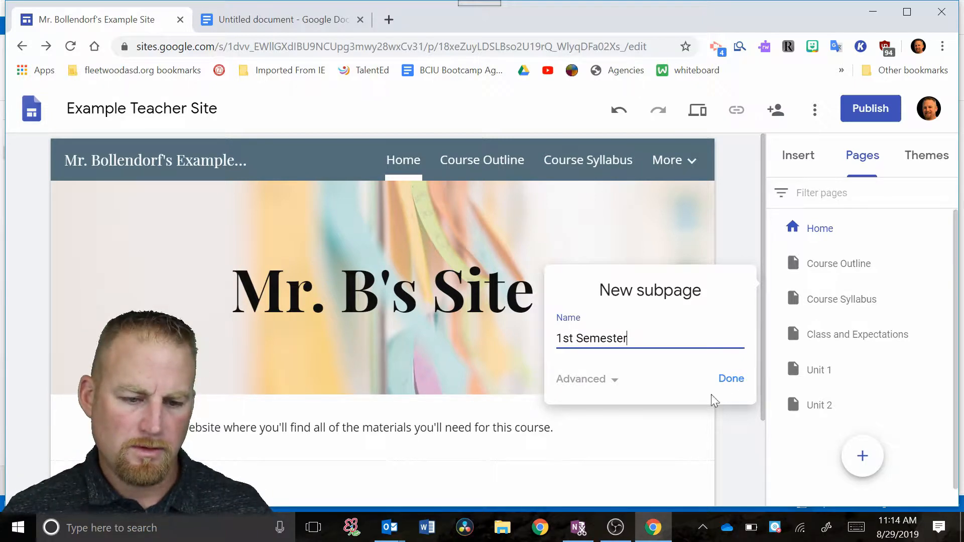
{"action": "left_click", "coordinate": [729, 379]}
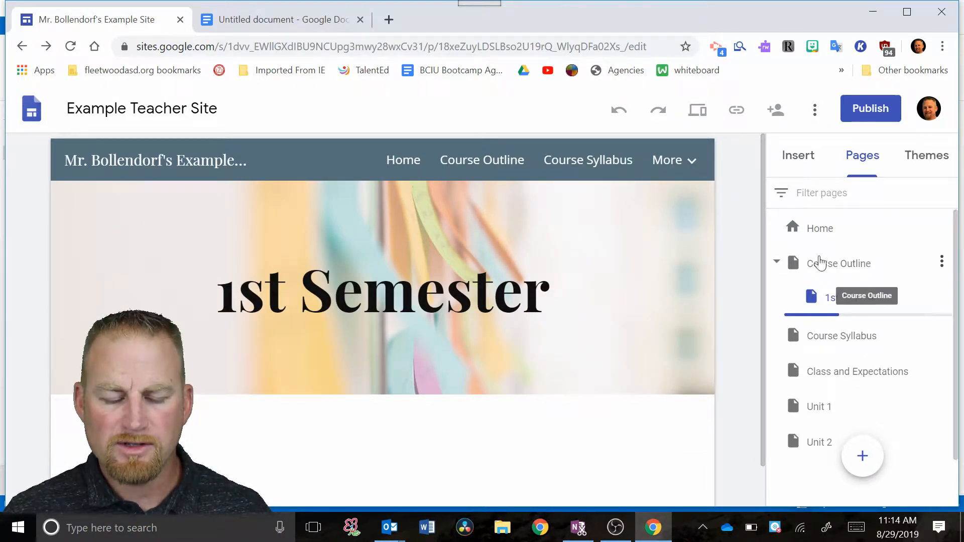
Add a second subpage named "2nd Semester" under the Course Outline page.
{"action": "mouse_move", "coordinate": [486, 166]}
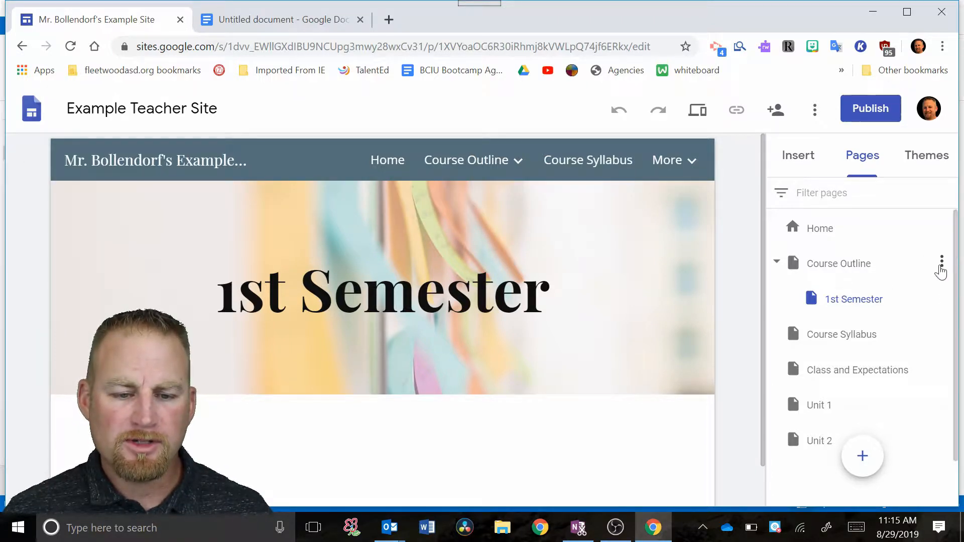
{"action": "left_click", "coordinate": [940, 263]}
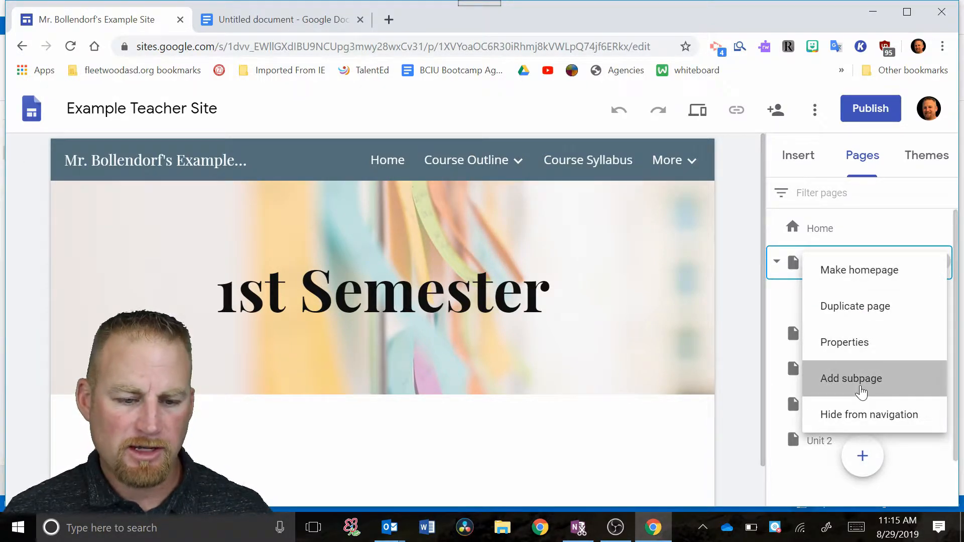
{"action": "left_click", "coordinate": [861, 390]}
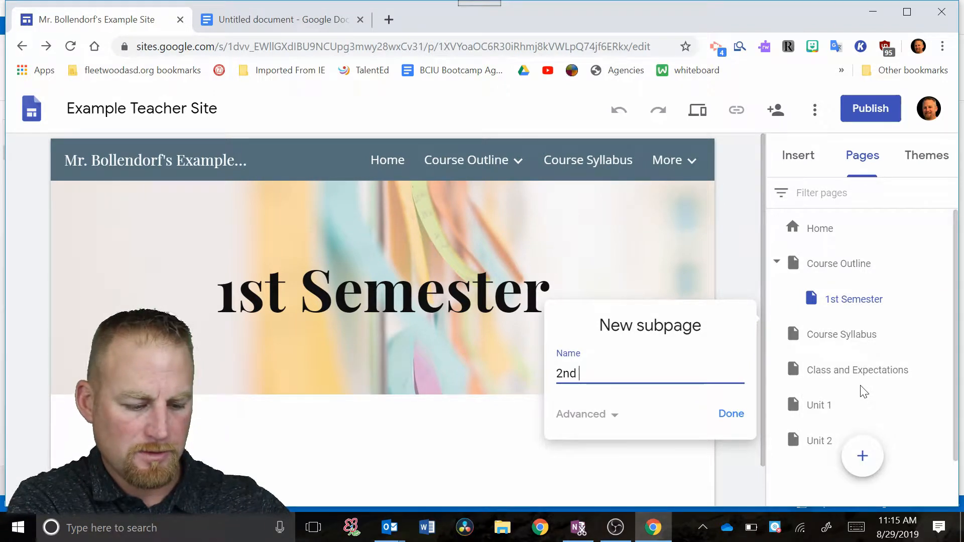
{"action": "type", "text": "2nd Semester"}
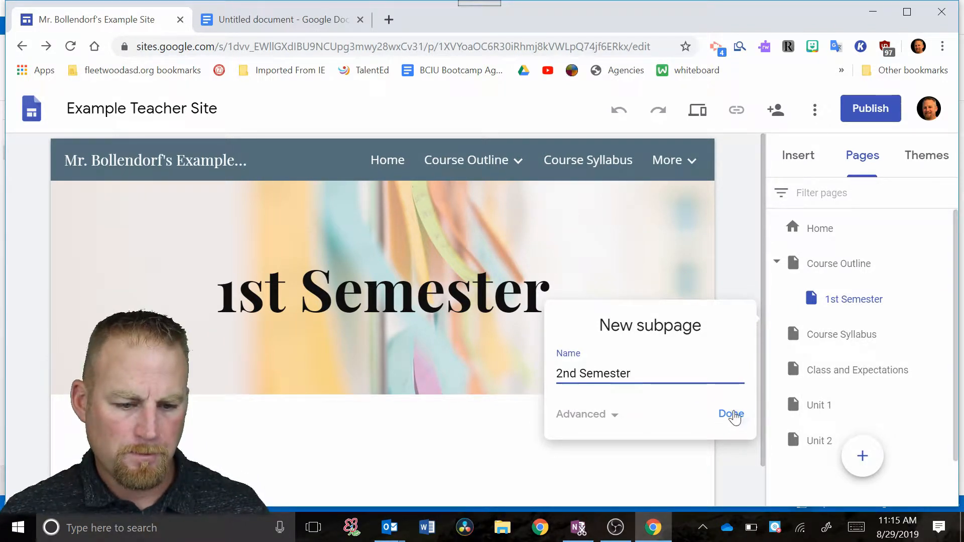
{"action": "left_click", "coordinate": [731, 414]}
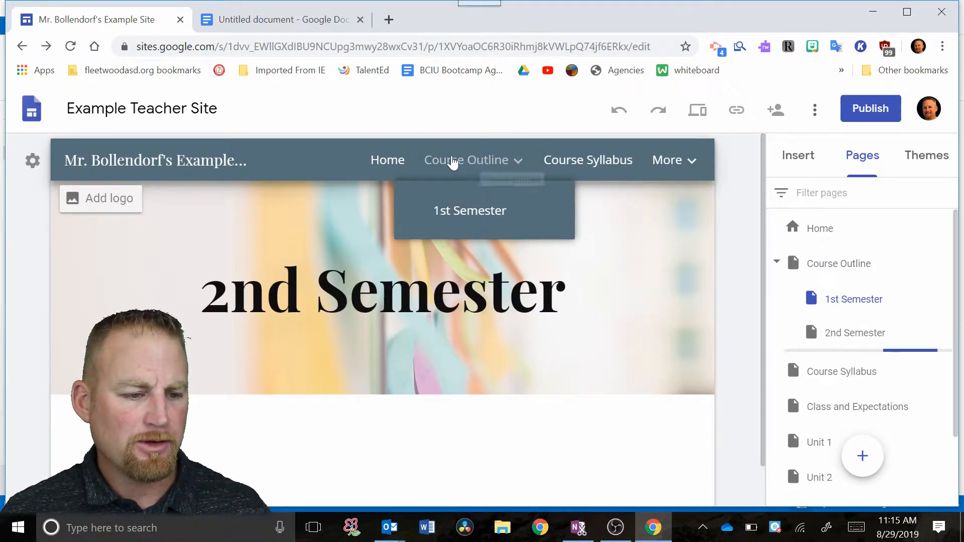
Return to the Home page and check the Course Outline submenu and the page options for 1st Semester.
{"action": "left_click", "coordinate": [392, 167]}
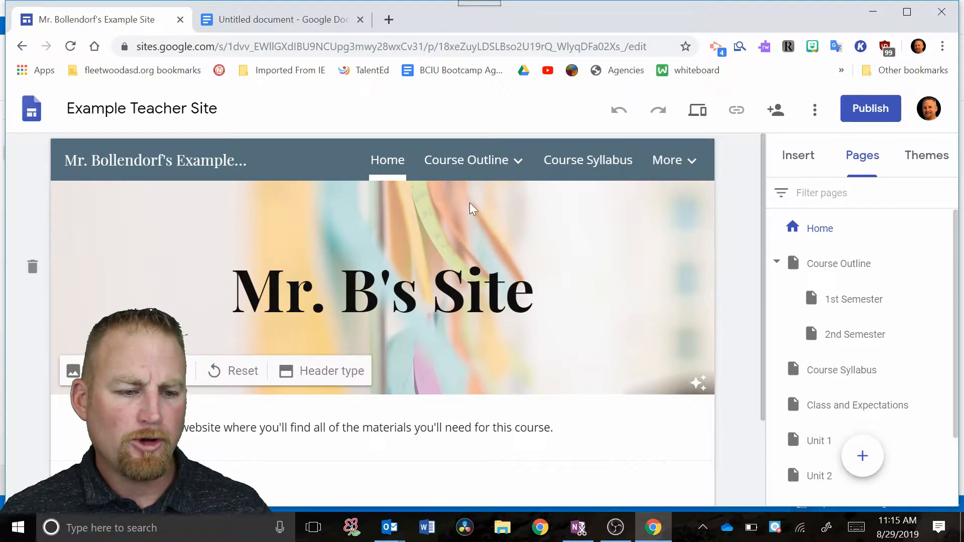
{"action": "mouse_move", "coordinate": [432, 163]}
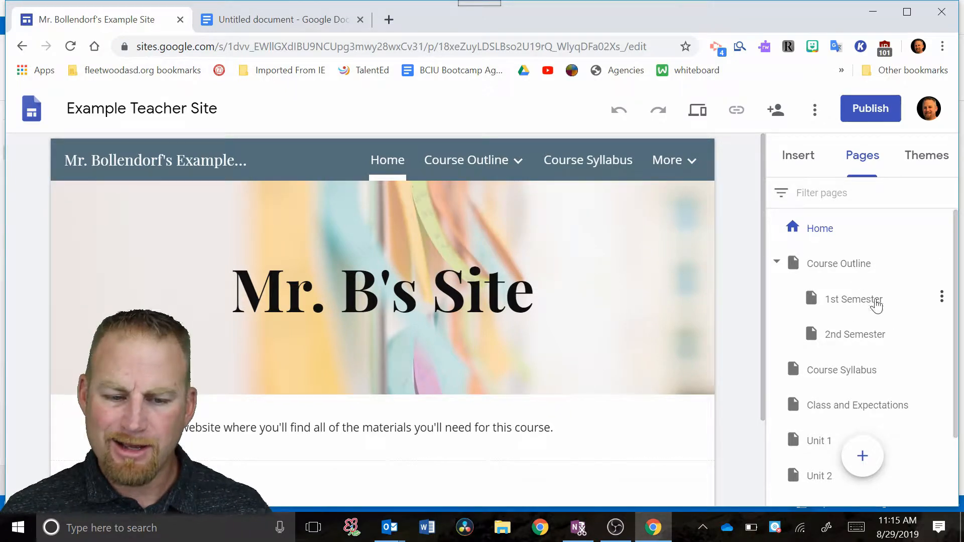
{"action": "left_click", "coordinate": [941, 297]}
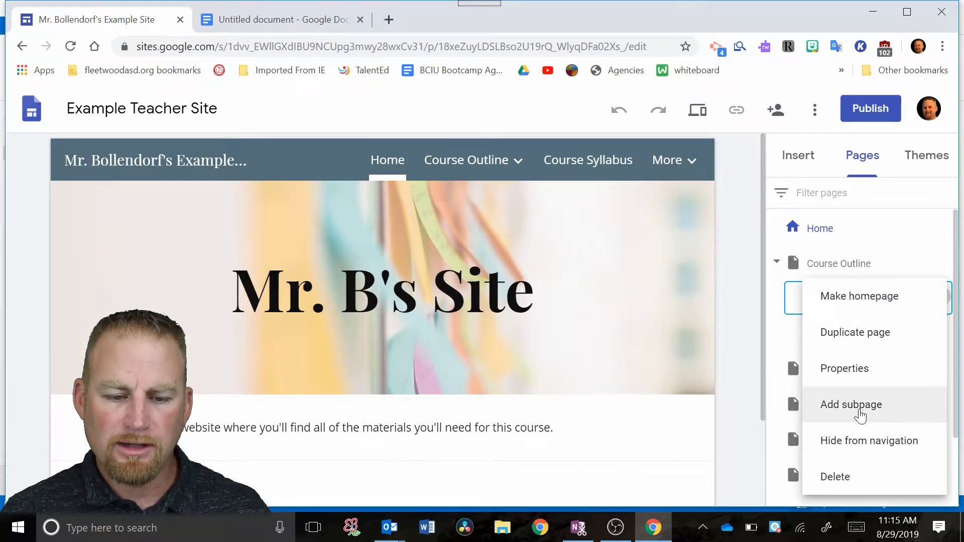
{"action": "left_click", "coordinate": [494, 120]}
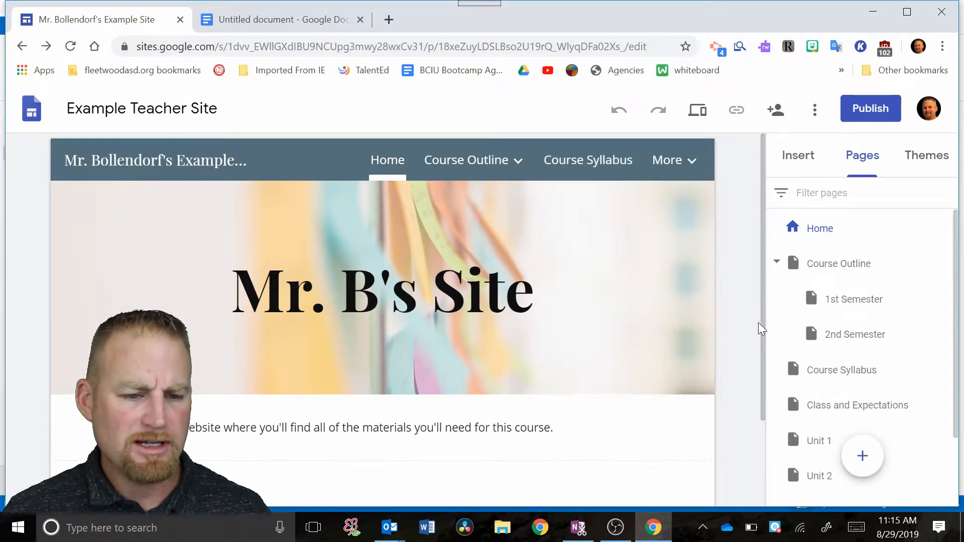
{"action": "mouse_move", "coordinate": [713, 248]}
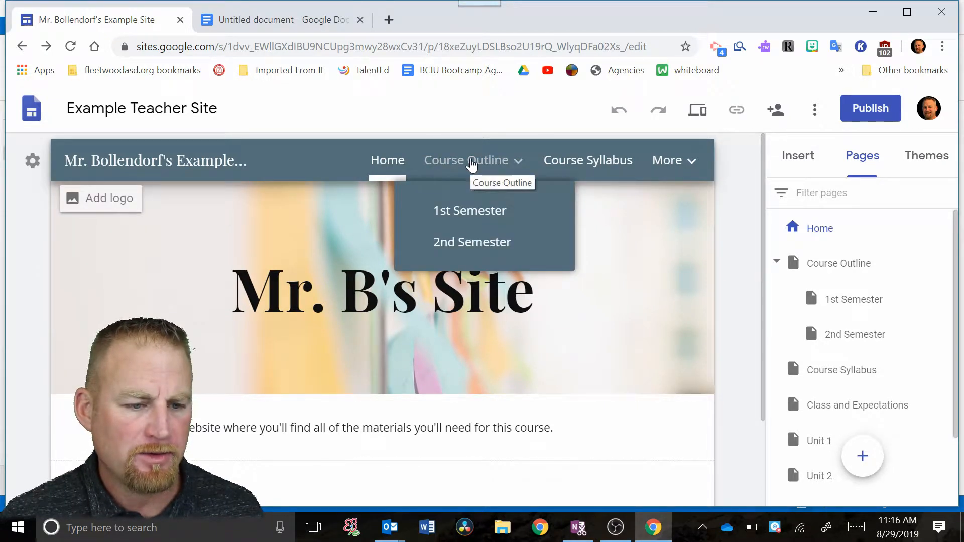
{"action": "mouse_move", "coordinate": [675, 162]}
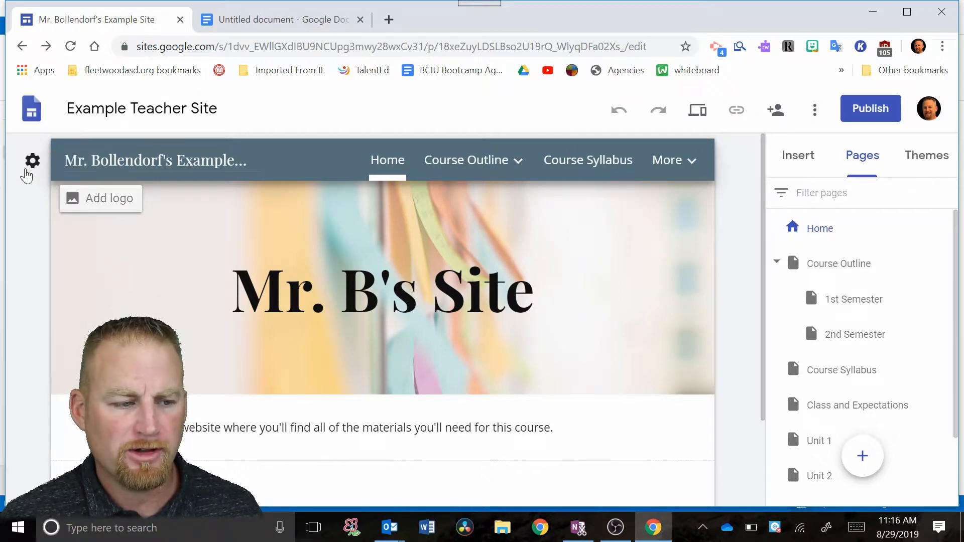
Switch the site to side navigation and view its sidebar menu, closing it again.
{"action": "left_click", "coordinate": [31, 165]}
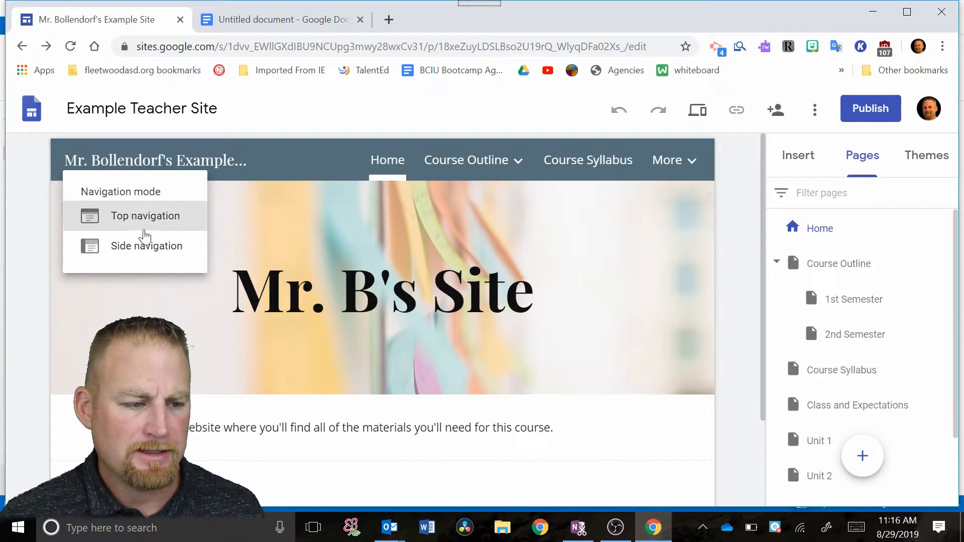
{"action": "left_click", "coordinate": [134, 247]}
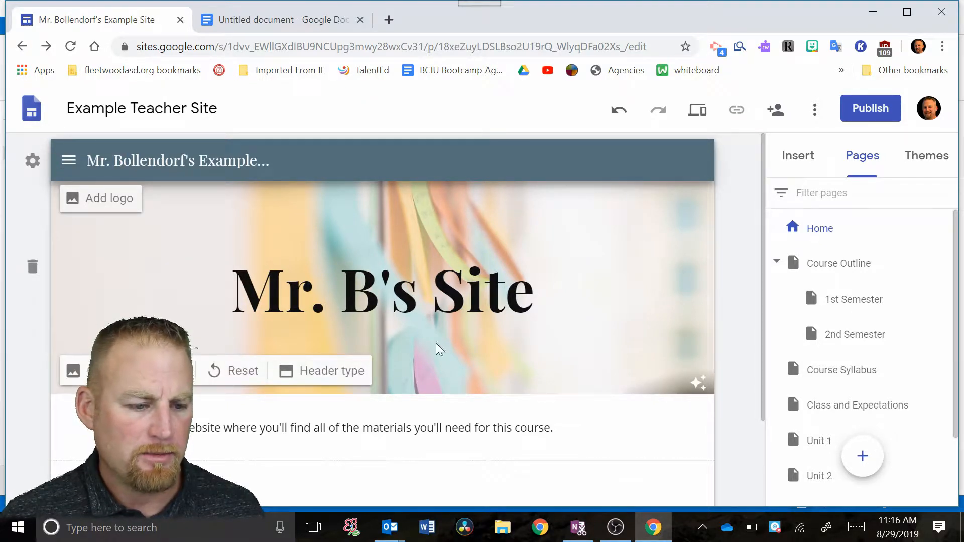
{"action": "scroll", "coordinate": [35, 282], "scroll_direction": "down", "scroll_amount": 3}
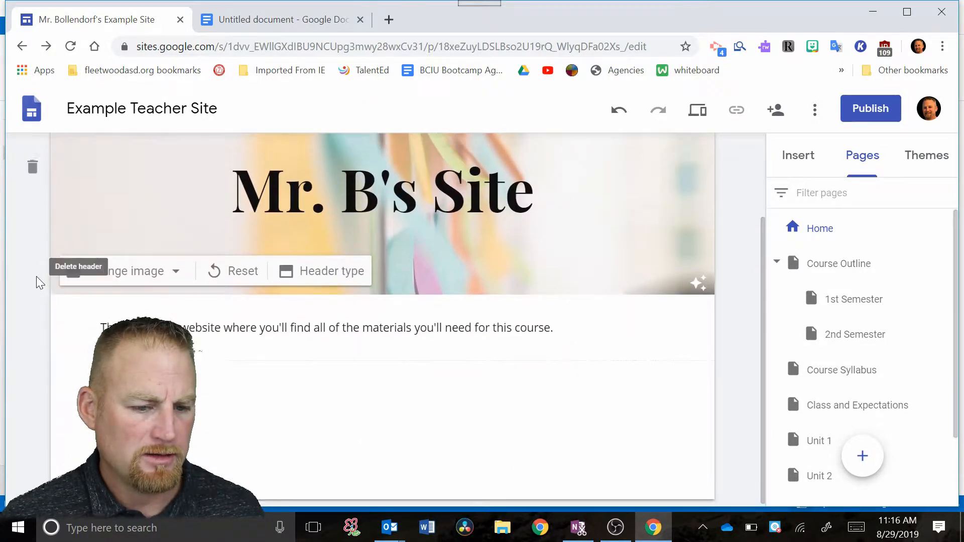
{"action": "scroll", "coordinate": [34, 282], "scroll_direction": "up", "scroll_amount": 3}
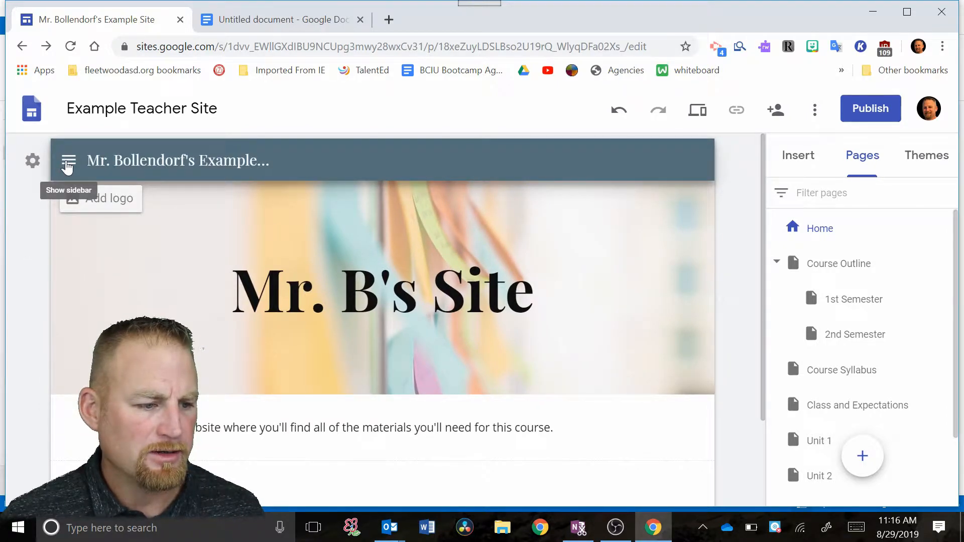
{"action": "left_click", "coordinate": [68, 161]}
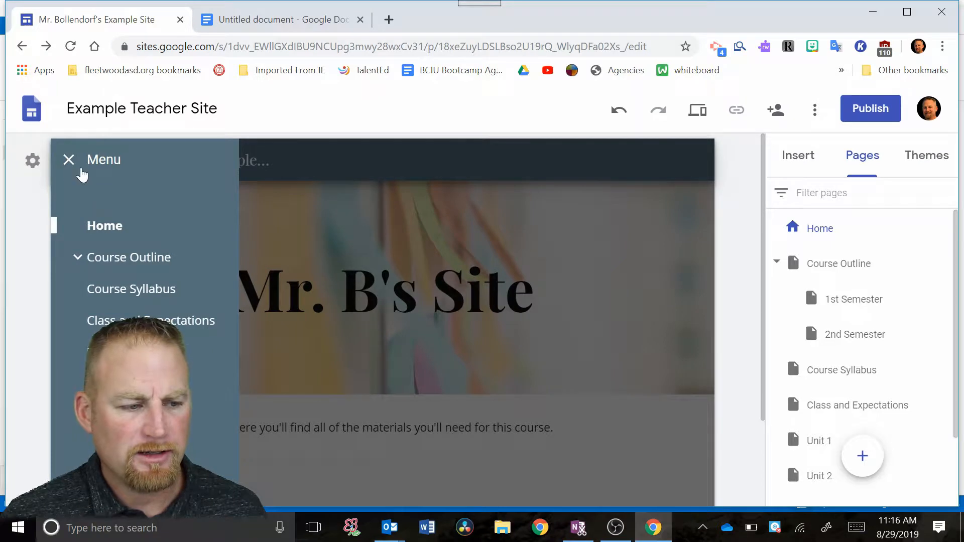
{"action": "left_click", "coordinate": [68, 161]}
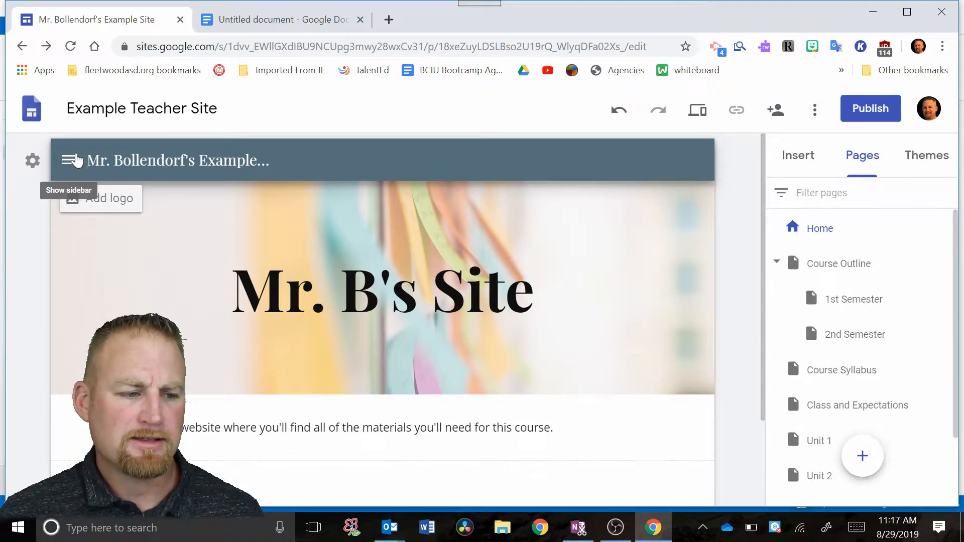
{"action": "left_click", "coordinate": [68, 161]}
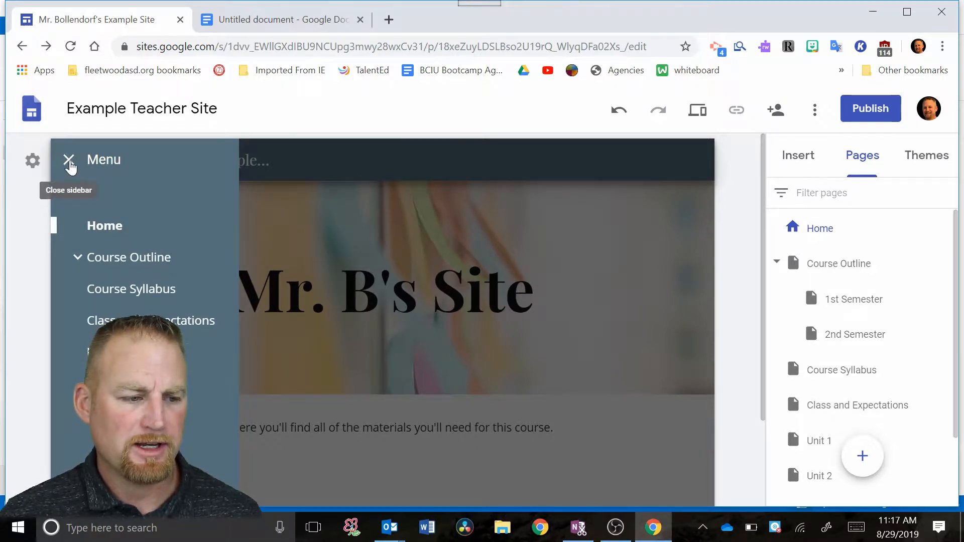
{"action": "left_click", "coordinate": [69, 161]}
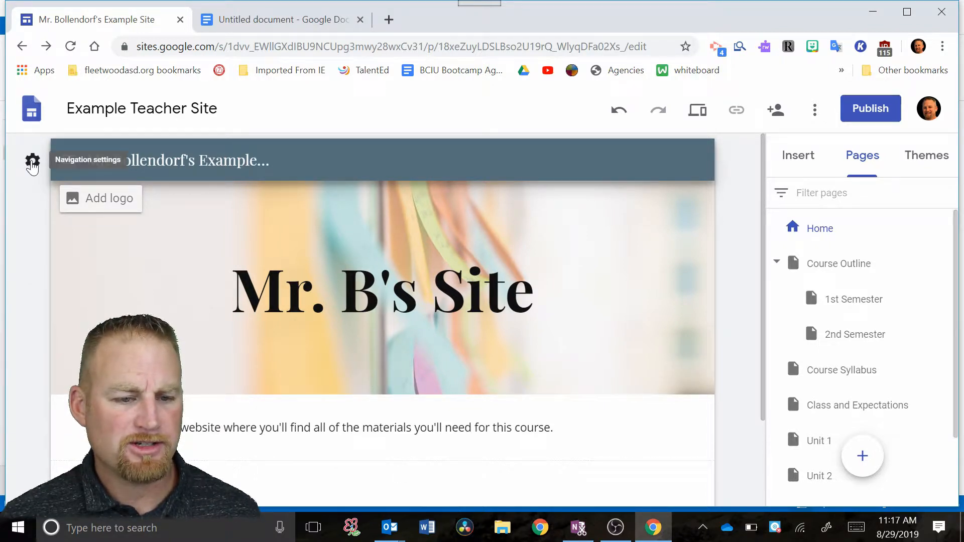
Set the site's navigation mode back to top navigation.
{"action": "left_click", "coordinate": [32, 163]}
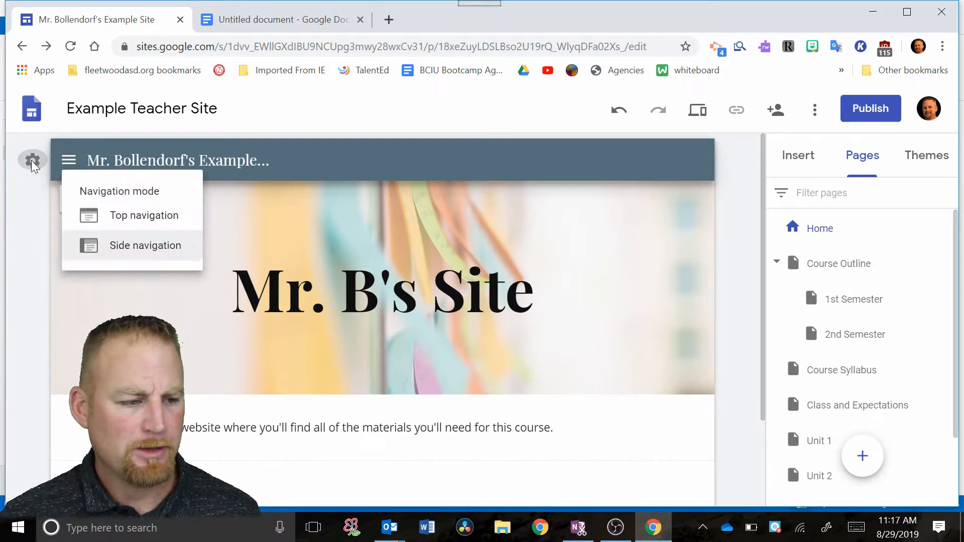
{"action": "left_click", "coordinate": [146, 224]}
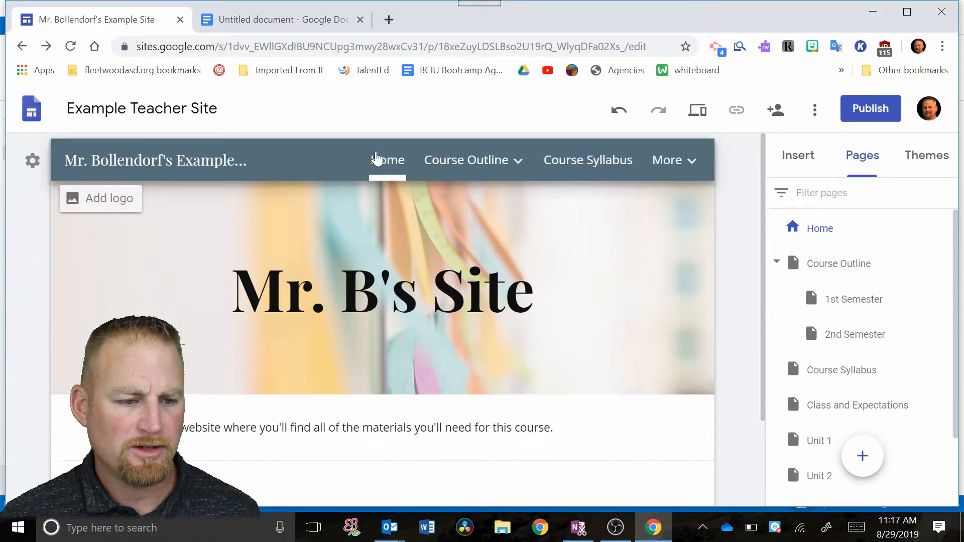
{"action": "mouse_move", "coordinate": [667, 175]}
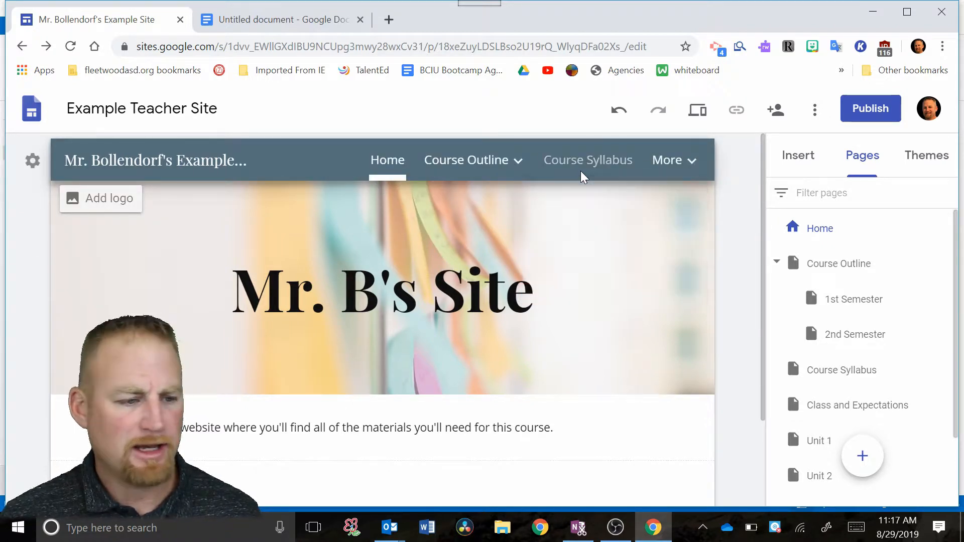
{"action": "mouse_move", "coordinate": [535, 175]}
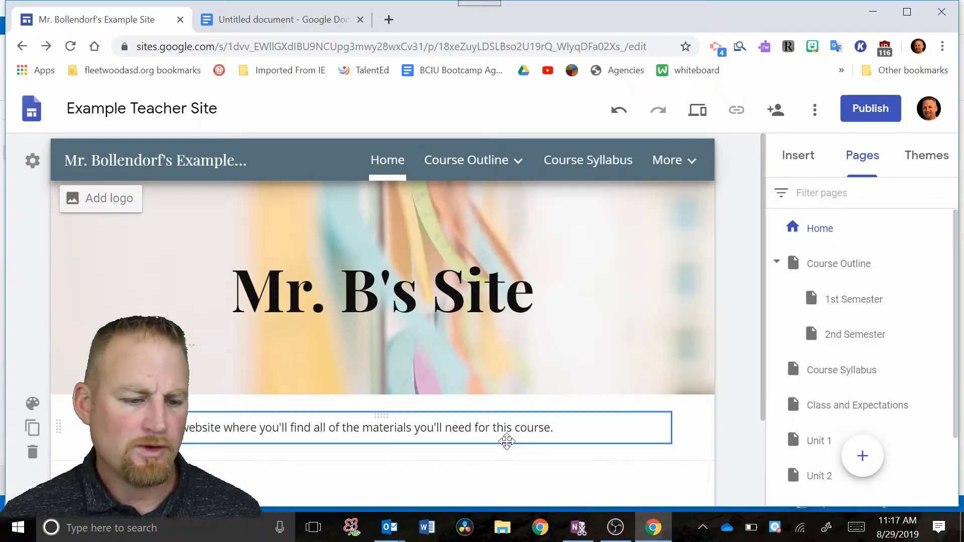
Open the Unit 1 page and replace its header image with the first world map from an image search for "biomes".
{"action": "mouse_move", "coordinate": [516, 161]}
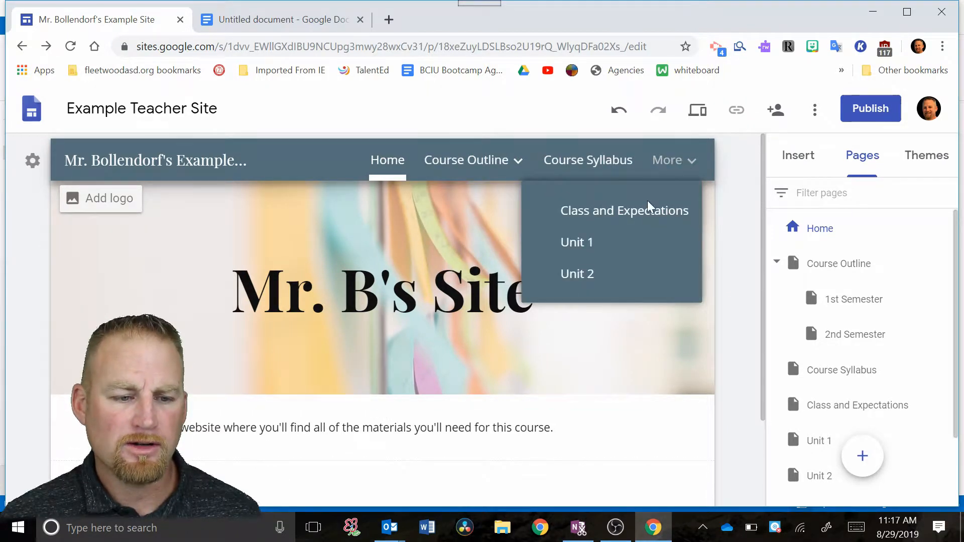
{"action": "left_click", "coordinate": [593, 248]}
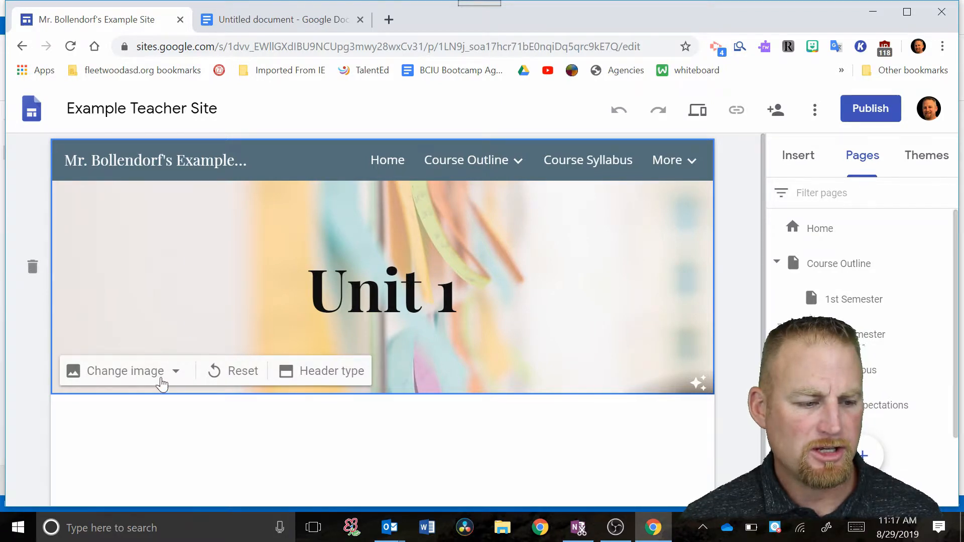
{"action": "left_click", "coordinate": [161, 385]}
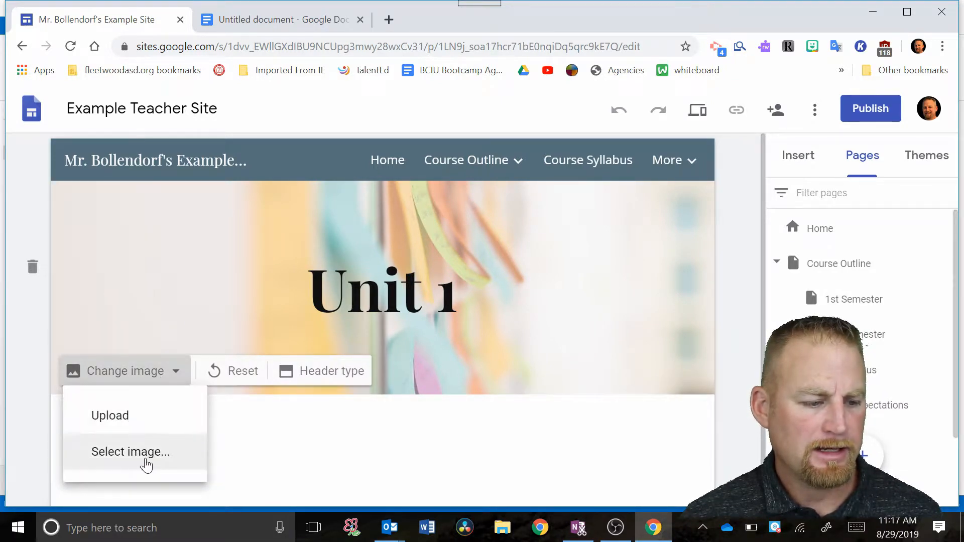
{"action": "left_click", "coordinate": [146, 465]}
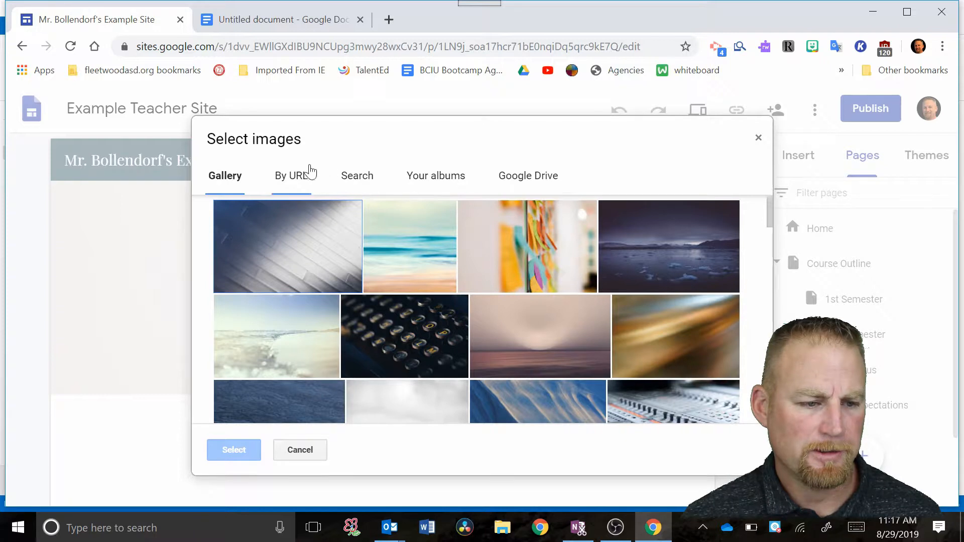
{"action": "left_click", "coordinate": [357, 176]}
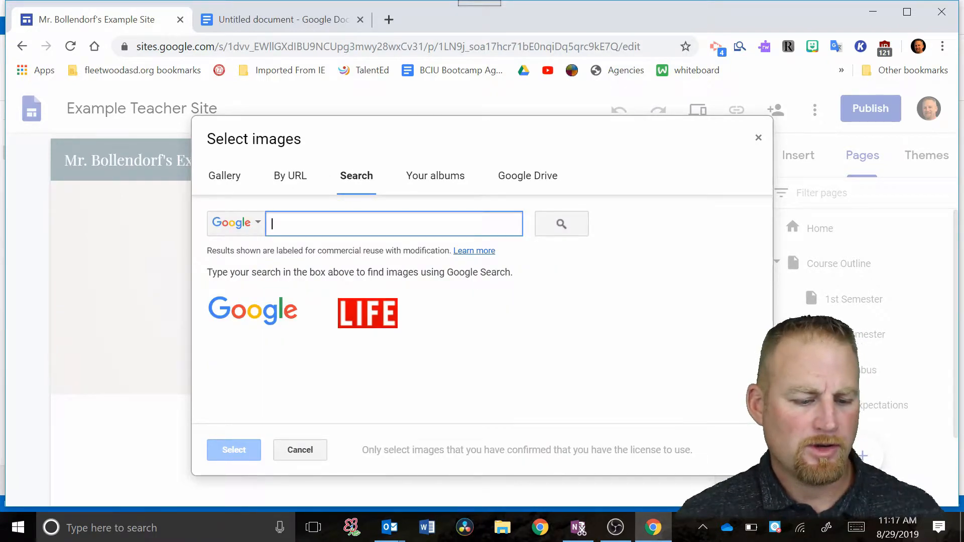
{"action": "type", "text": "bi"}
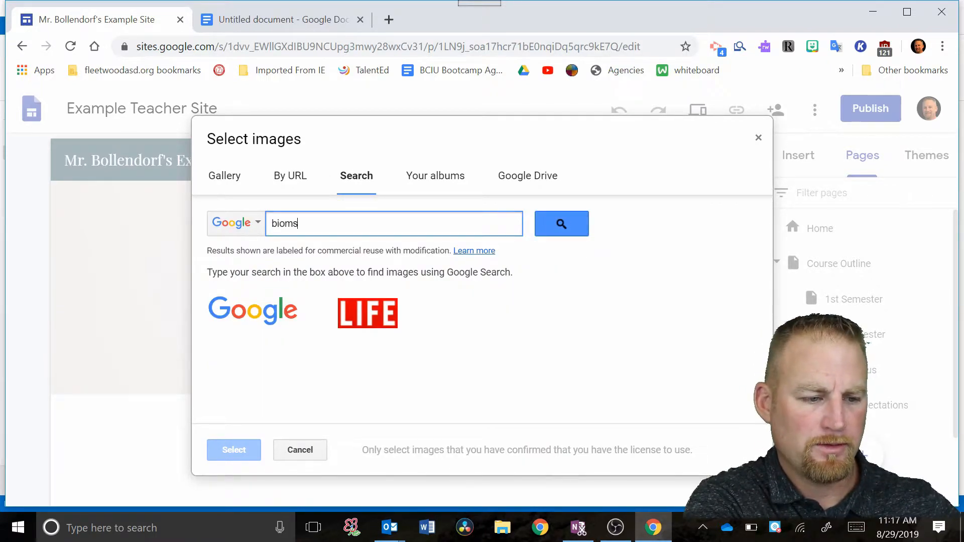
{"action": "type", "text": "omes"}
{"action": "key", "text": "Return"}
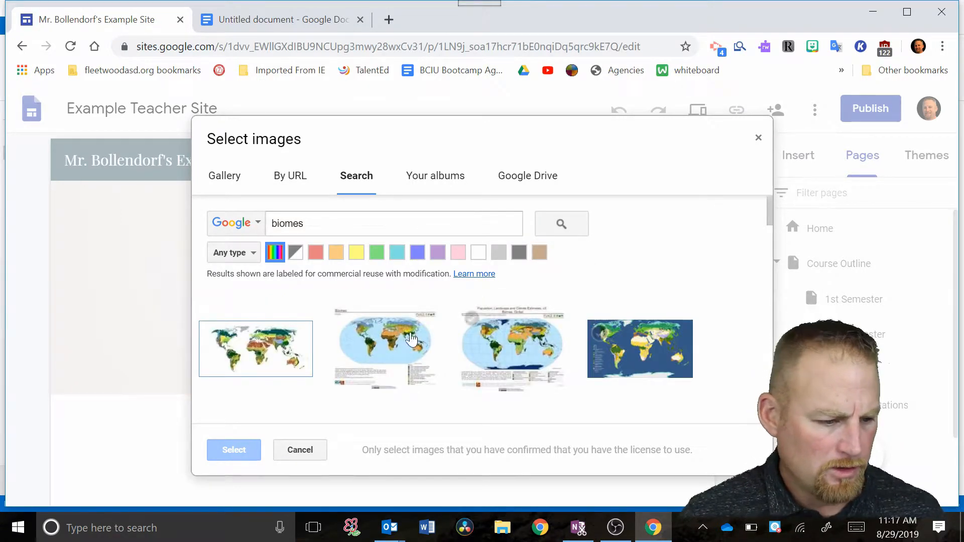
{"action": "left_click", "coordinate": [254, 350]}
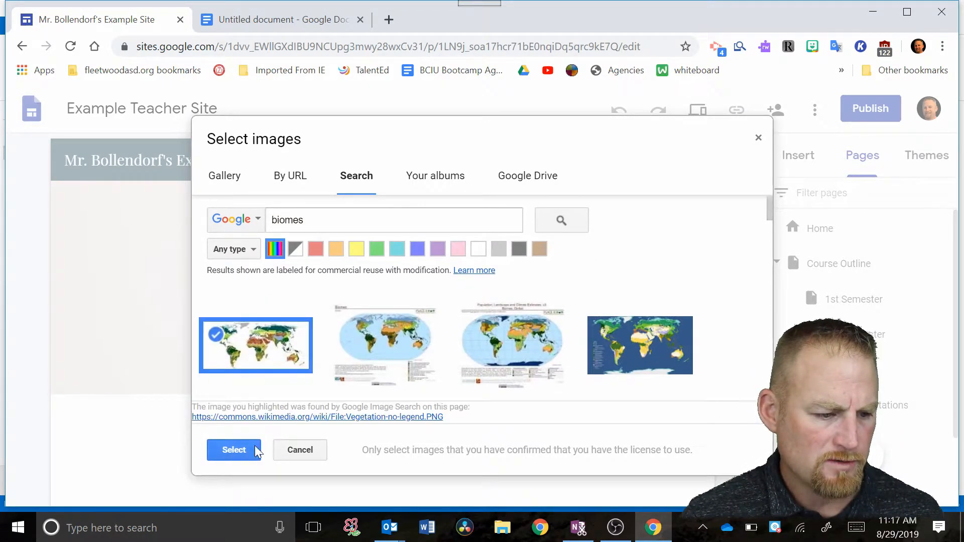
{"action": "left_click", "coordinate": [244, 453]}
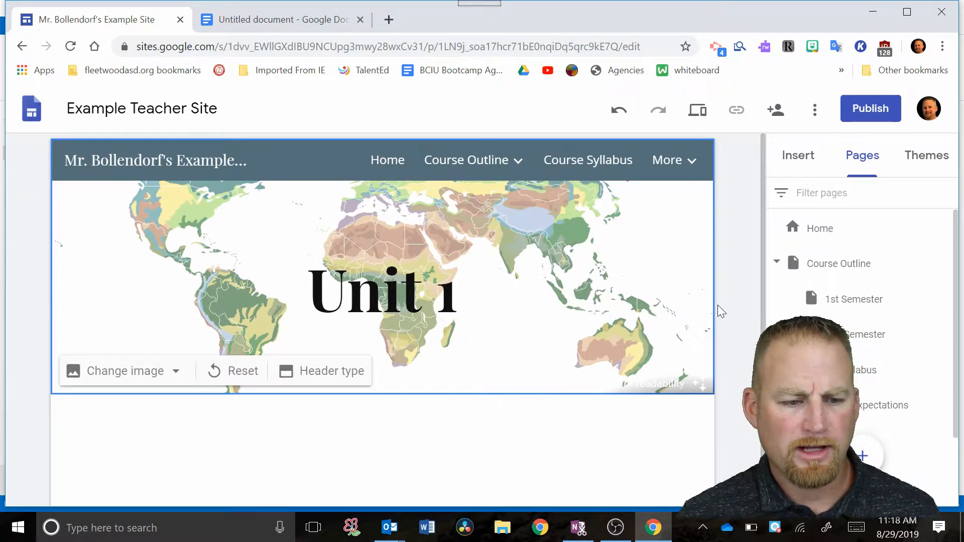
Change the Unit 1 page's header title to "Unit 1: Biomes".
{"action": "left_click", "coordinate": [458, 288]}
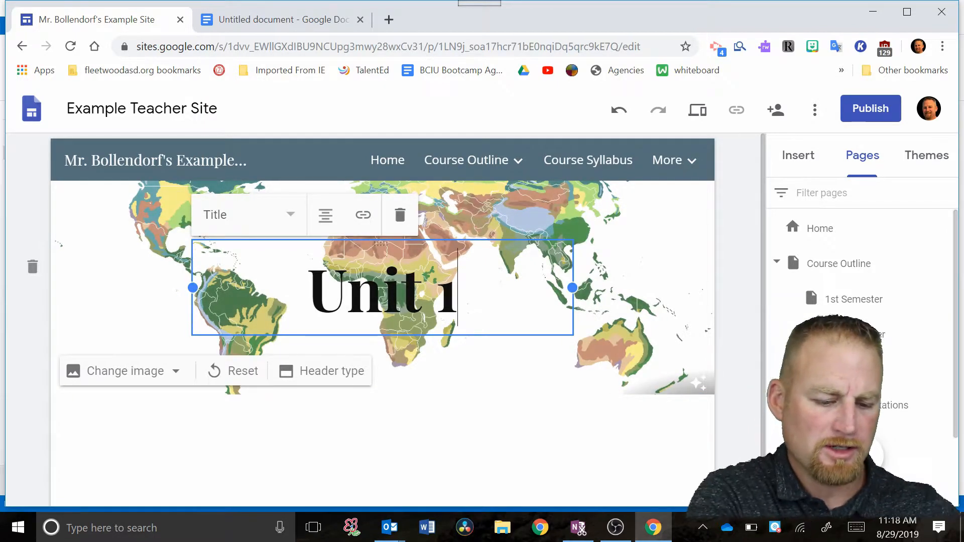
{"action": "type", "text": ": Bio"}
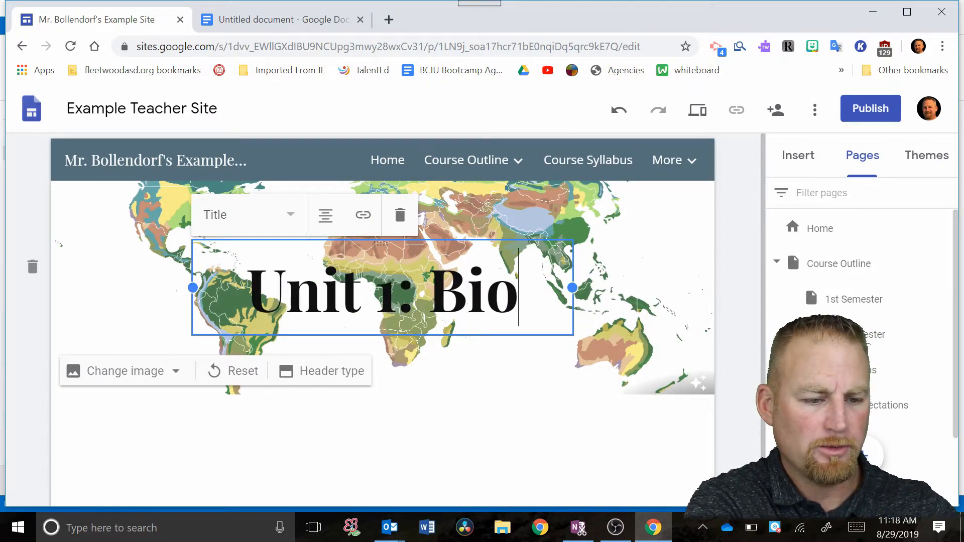
{"action": "type", "text": "mes"}
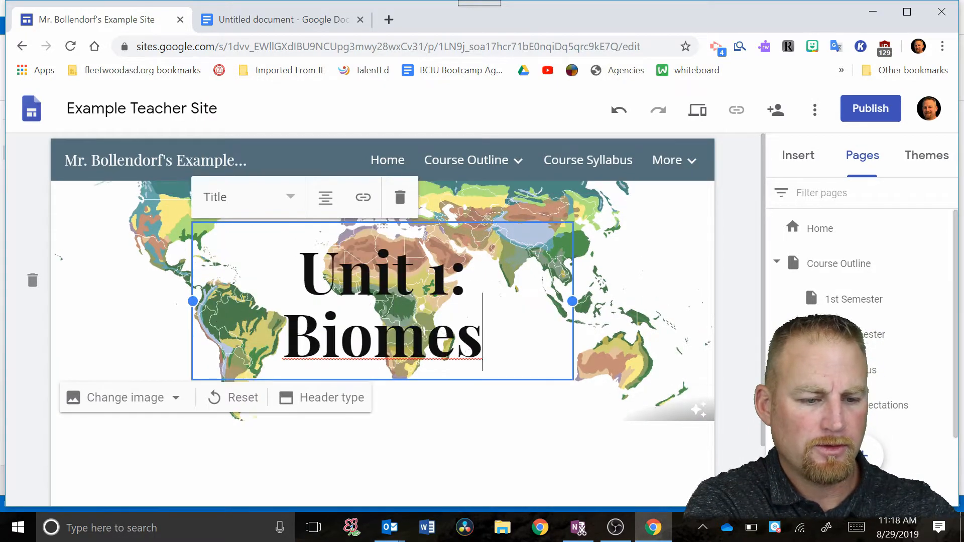
{"action": "left_click", "coordinate": [733, 312]}
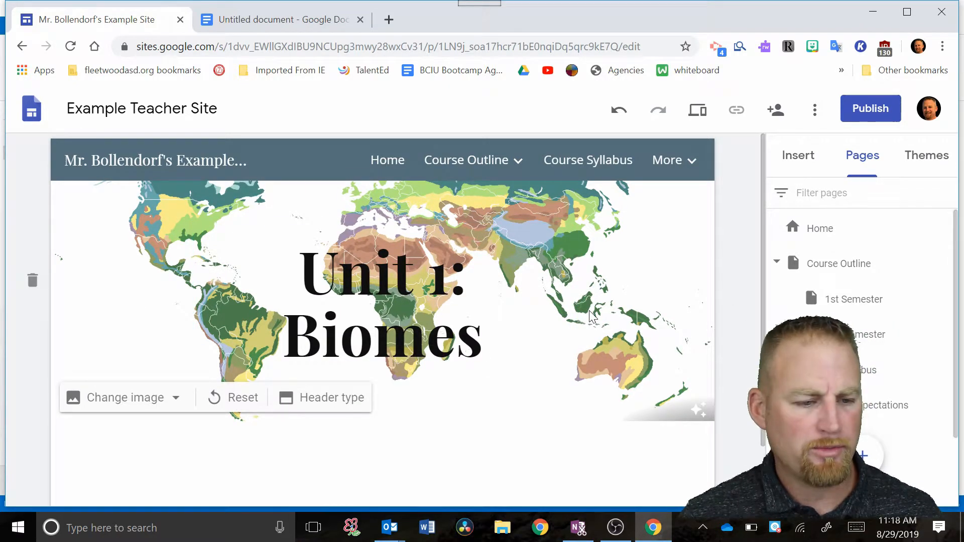
{"action": "scroll", "coordinate": [767, 331], "scroll_direction": "down", "scroll_amount": 1}
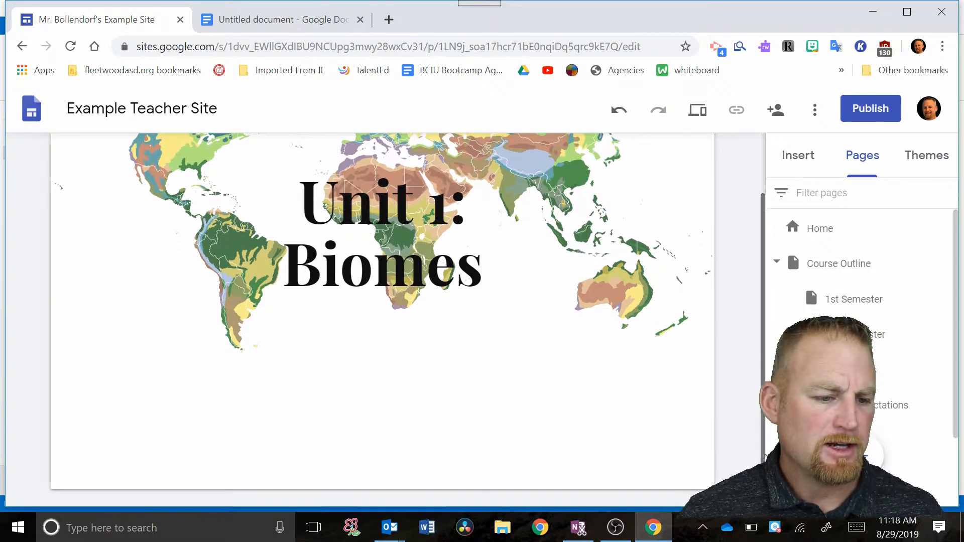
{"action": "scroll", "coordinate": [770, 274], "scroll_direction": "up", "scroll_amount": 1}
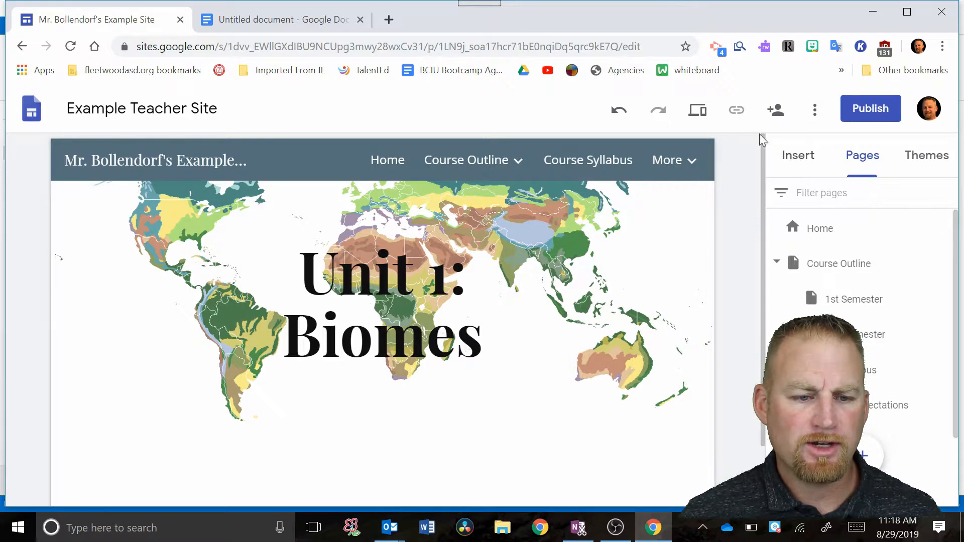
Insert a text box below the Unit 1 header reading "Here is my first text box.".
{"action": "left_click", "coordinate": [807, 161]}
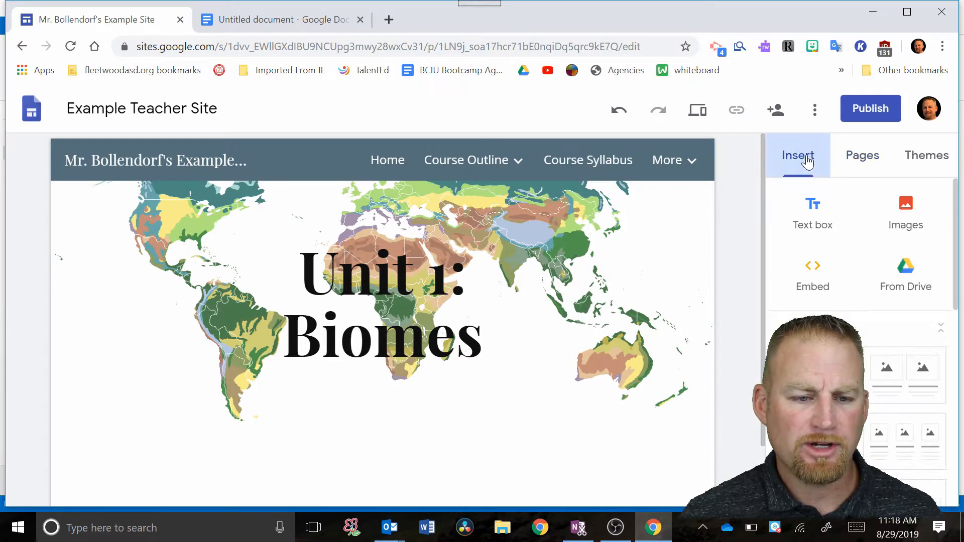
{"action": "left_click", "coordinate": [813, 220]}
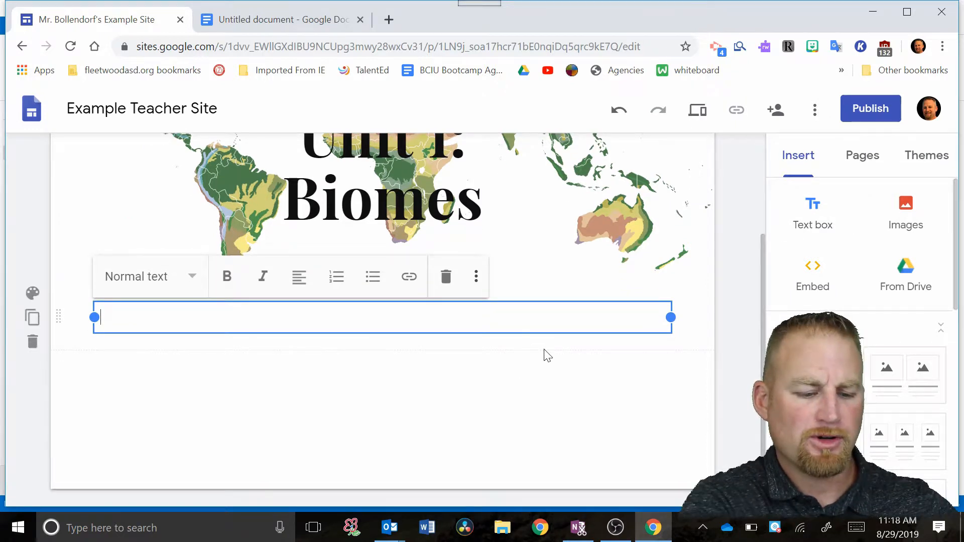
{"action": "type", "text": "Here "}
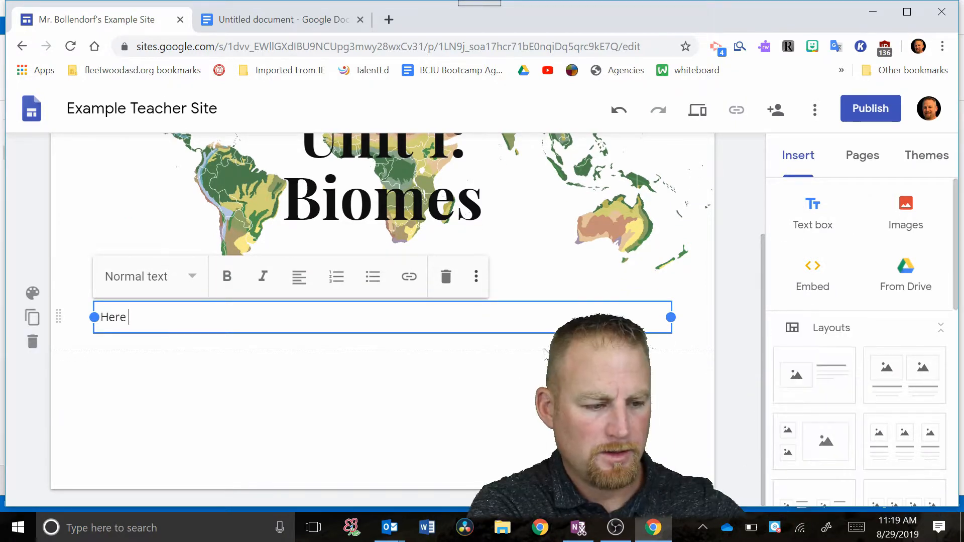
{"action": "type", "text": "is my first"}
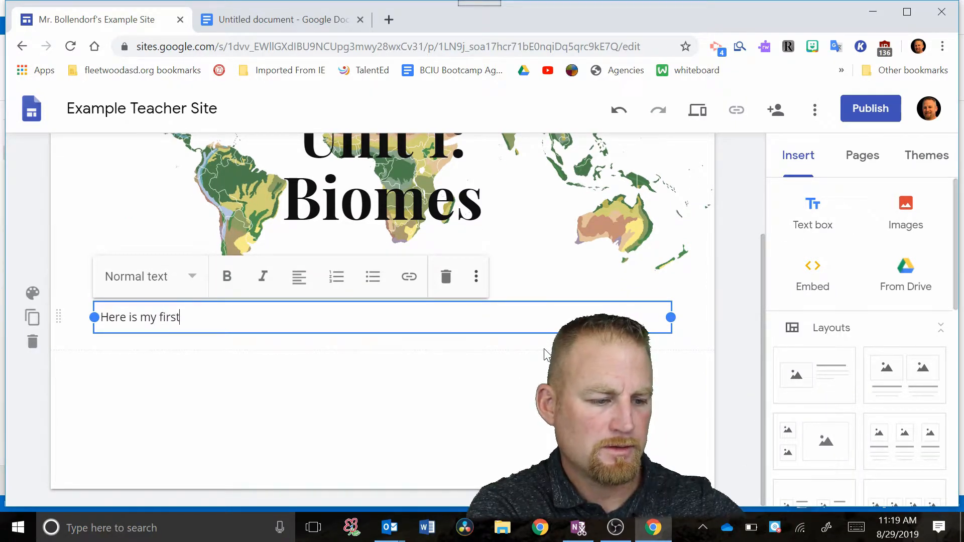
{"action": "type", "text": " text box."}
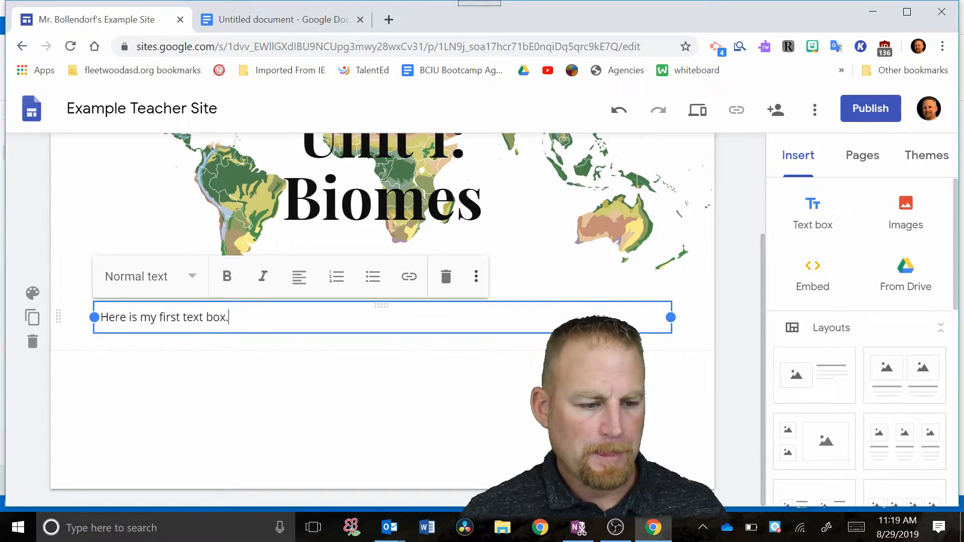
{"action": "left_click", "coordinate": [686, 330]}
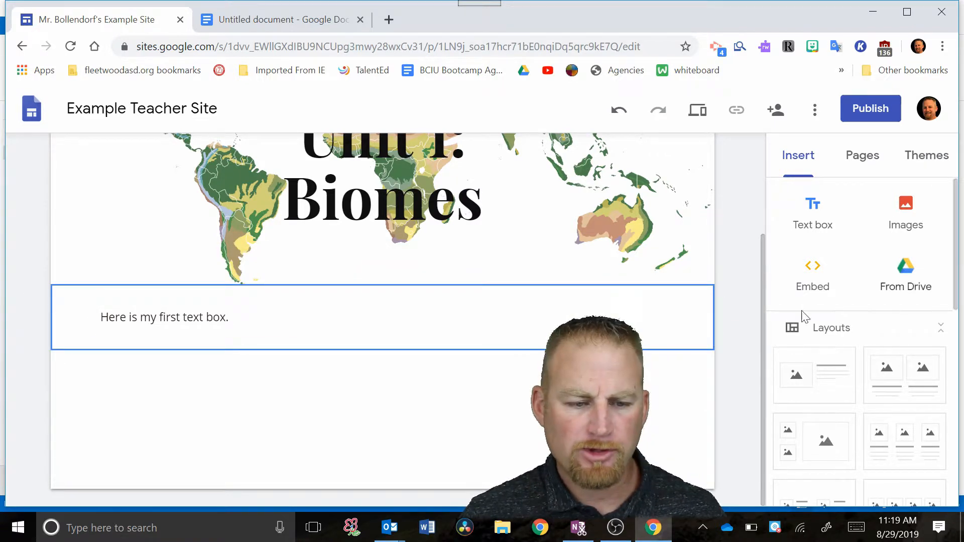
Insert the "Copy of Newton V..." vehicle drawing from Google Drive's My Drive files onto the Unit 1 page.
{"action": "left_click", "coordinate": [906, 281]}
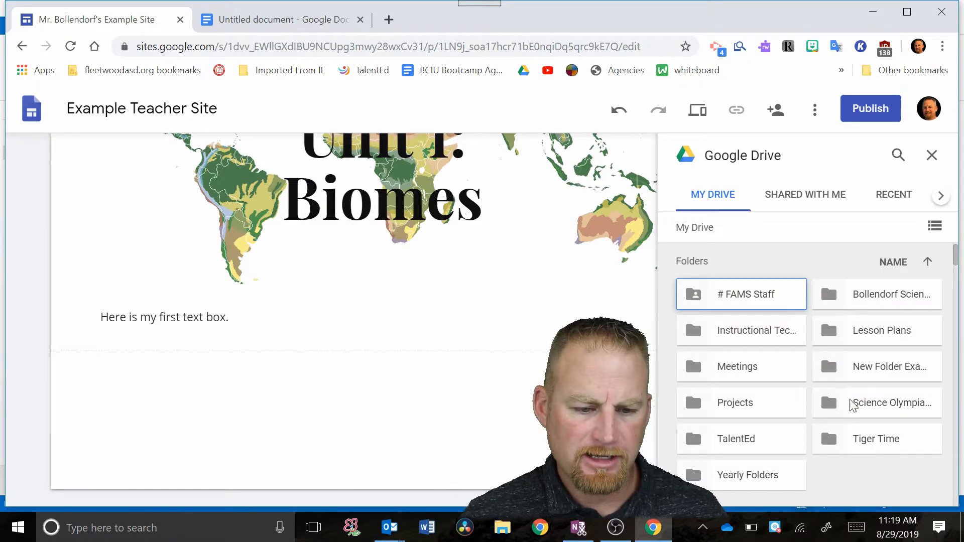
{"action": "scroll", "coordinate": [851, 402], "scroll_direction": "down", "scroll_amount": 4}
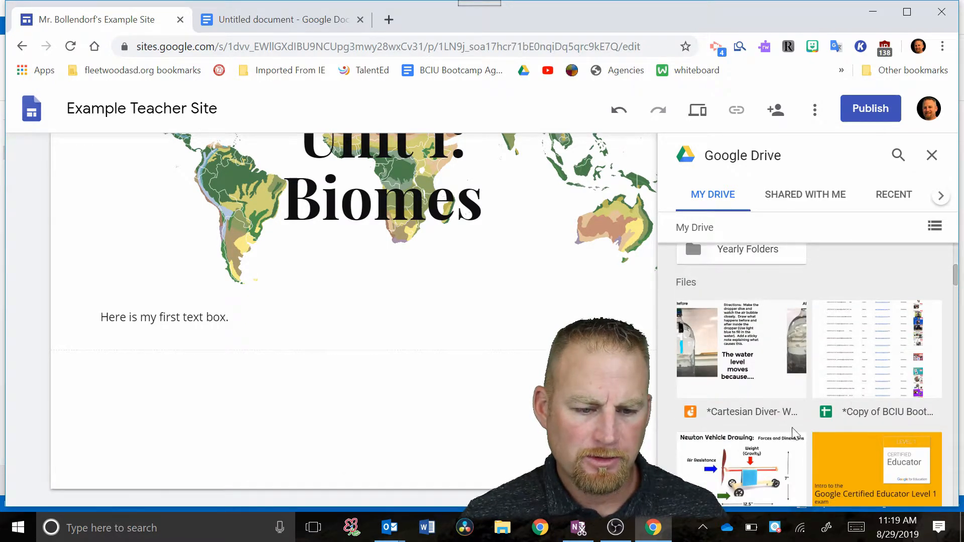
{"action": "scroll", "coordinate": [776, 401], "scroll_direction": "down", "scroll_amount": 3}
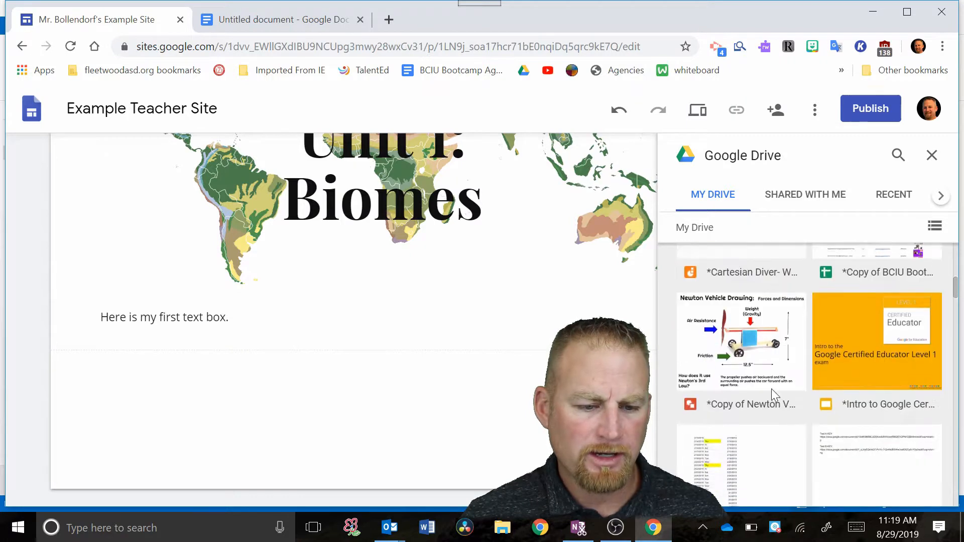
{"action": "left_click", "coordinate": [729, 325]}
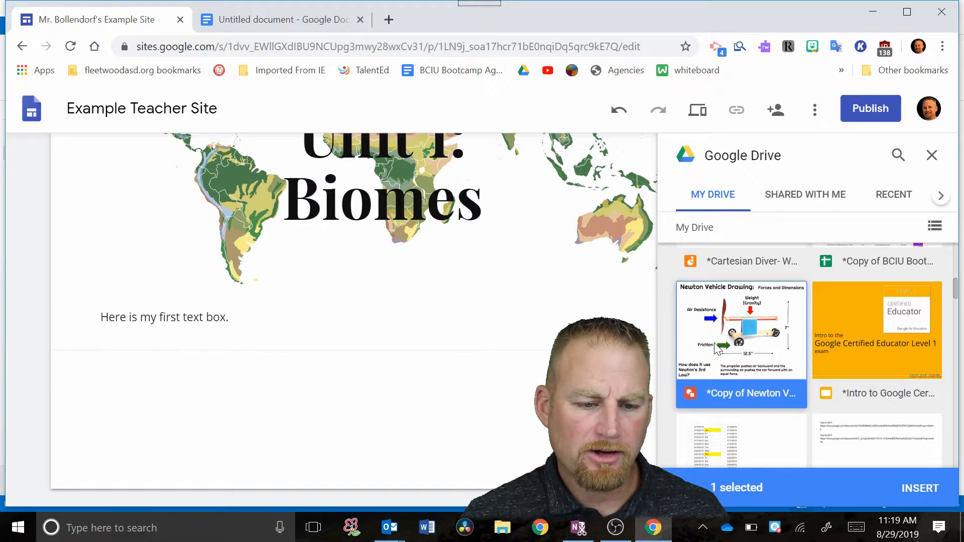
{"action": "left_click", "coordinate": [920, 488]}
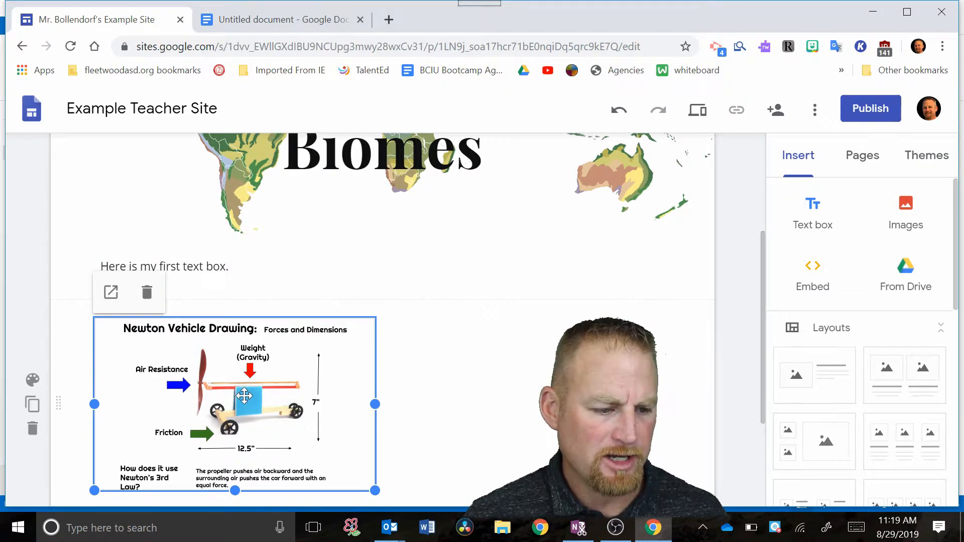
Narrow the text box to about a third of the content width and group the Newton vehicle drawing beneath it in the same section.
{"action": "left_click_drag", "start_coordinate": [244, 396], "coordinate": [305, 268]}
{"action": "left_click_drag", "start_coordinate": [318, 251], "coordinate": [291, 311]}
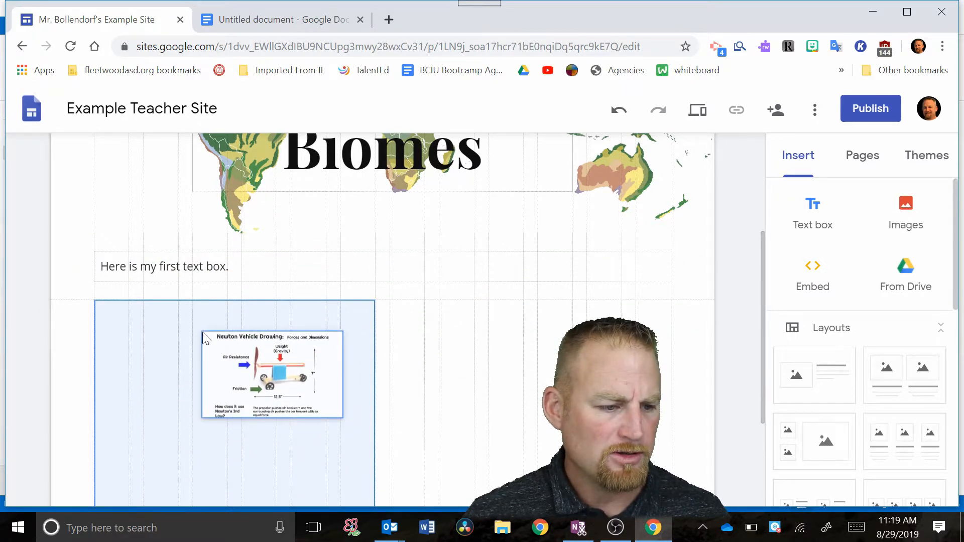
{"action": "left_click", "coordinate": [345, 257]}
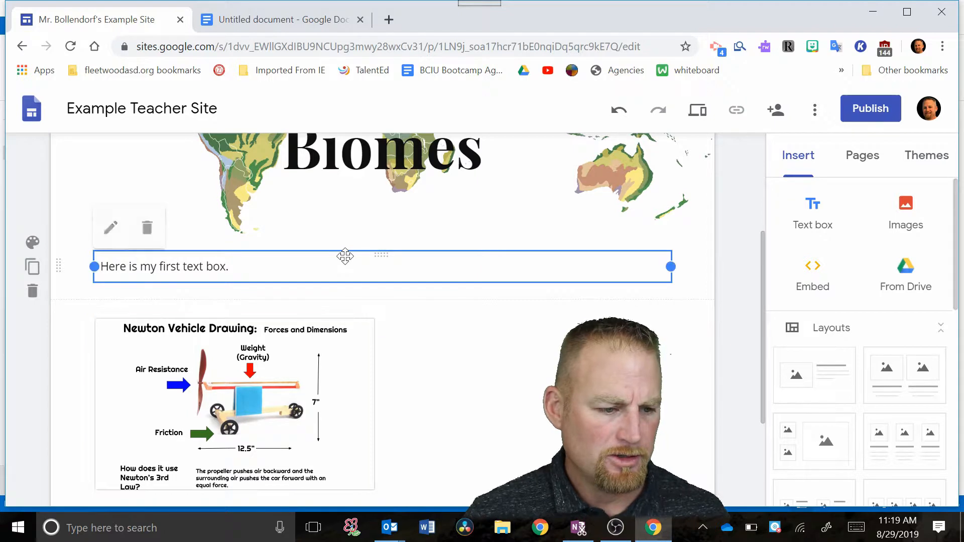
{"action": "left_click_drag", "start_coordinate": [670, 268], "coordinate": [256, 284]}
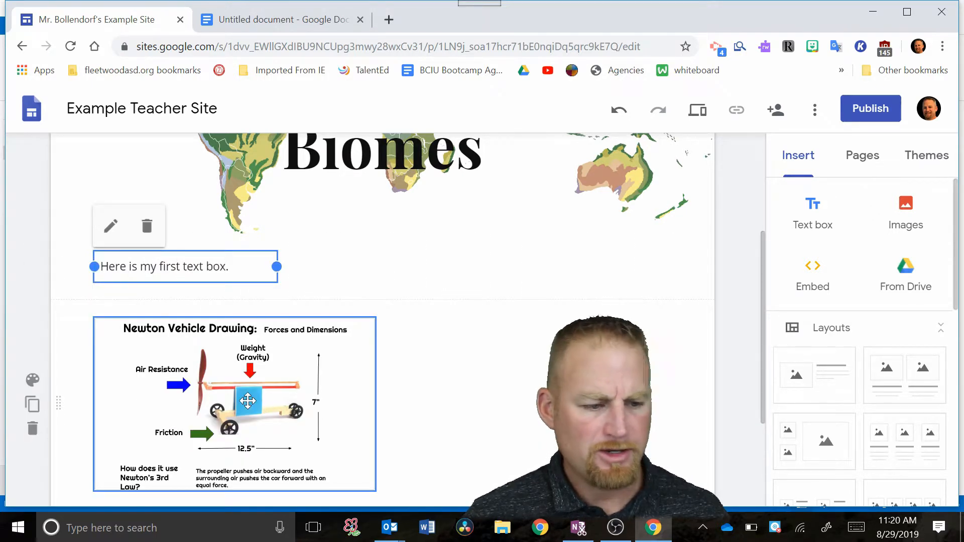
{"action": "left_click_drag", "start_coordinate": [247, 400], "coordinate": [168, 280]}
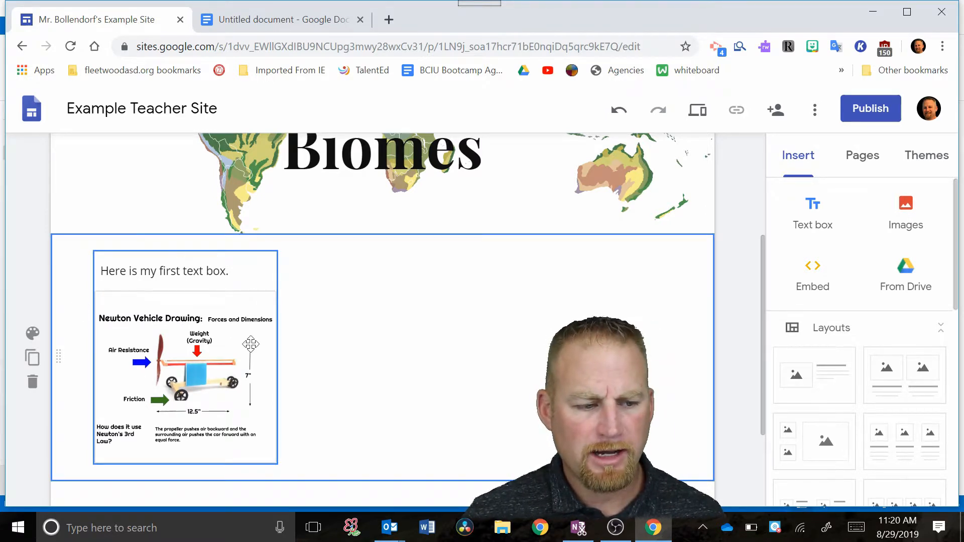
Move the grouped text box and drawing to the right side of their section, then return the group to the left side.
{"action": "left_click_drag", "start_coordinate": [180, 254], "coordinate": [596, 274]}
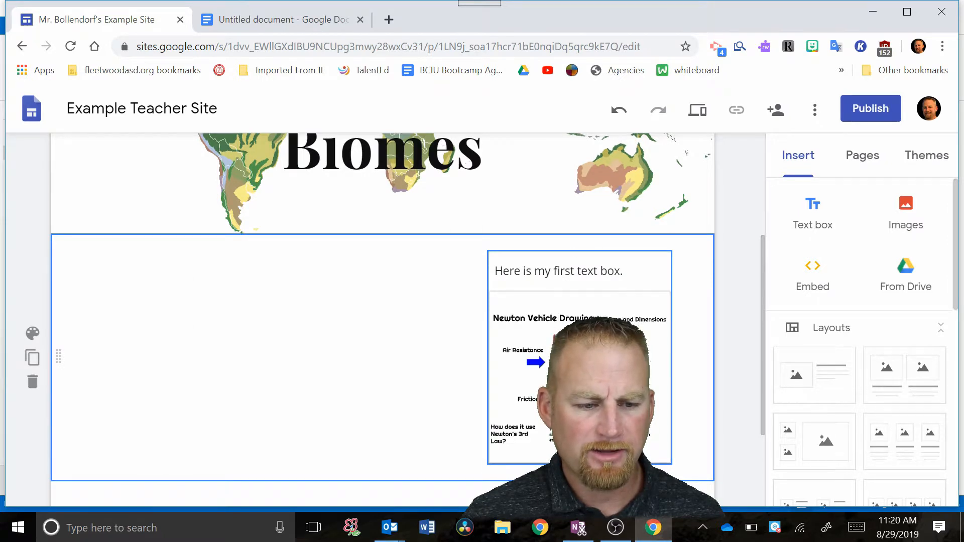
{"action": "left_click_drag", "start_coordinate": [577, 255], "coordinate": [173, 276]}
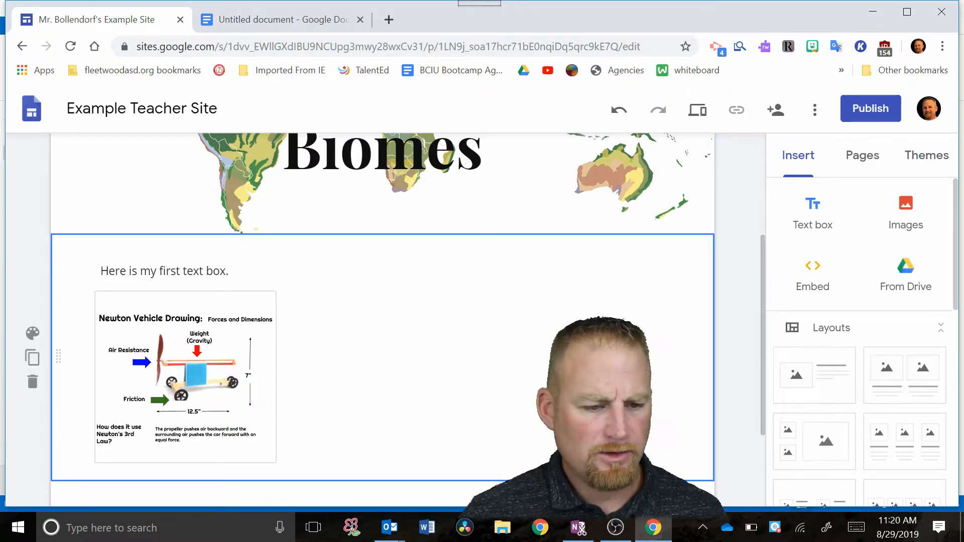
{"action": "scroll", "coordinate": [809, 303], "scroll_direction": "down", "scroll_amount": 2}
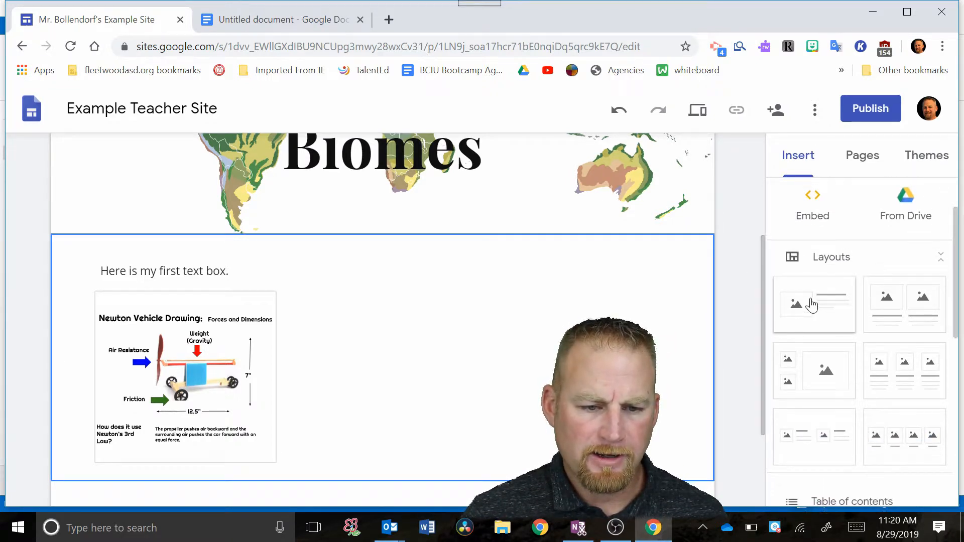
{"action": "scroll", "coordinate": [813, 299], "scroll_direction": "up", "scroll_amount": 1}
{"action": "scroll", "coordinate": [818, 300], "scroll_direction": "down", "scroll_amount": 6}
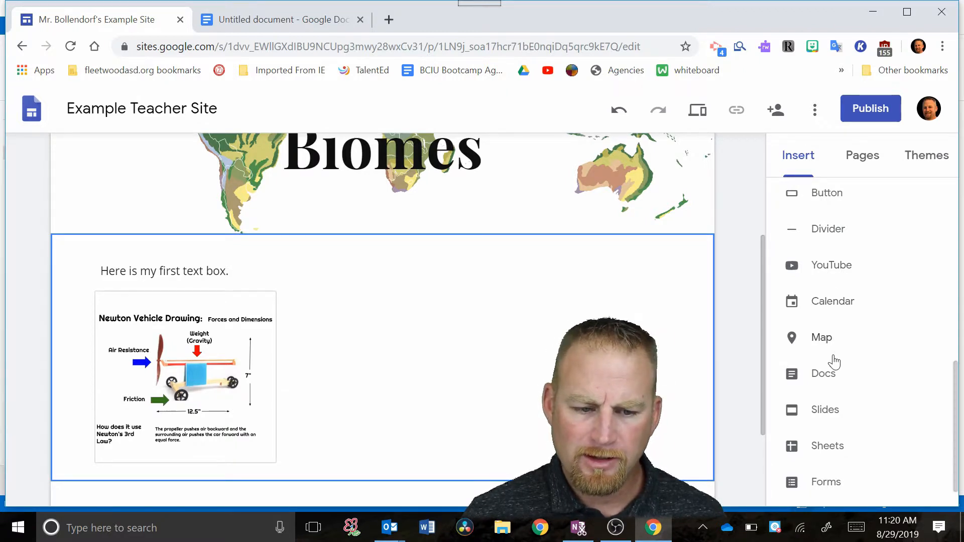
{"action": "scroll", "coordinate": [845, 436], "scroll_direction": "down", "scroll_amount": 1}
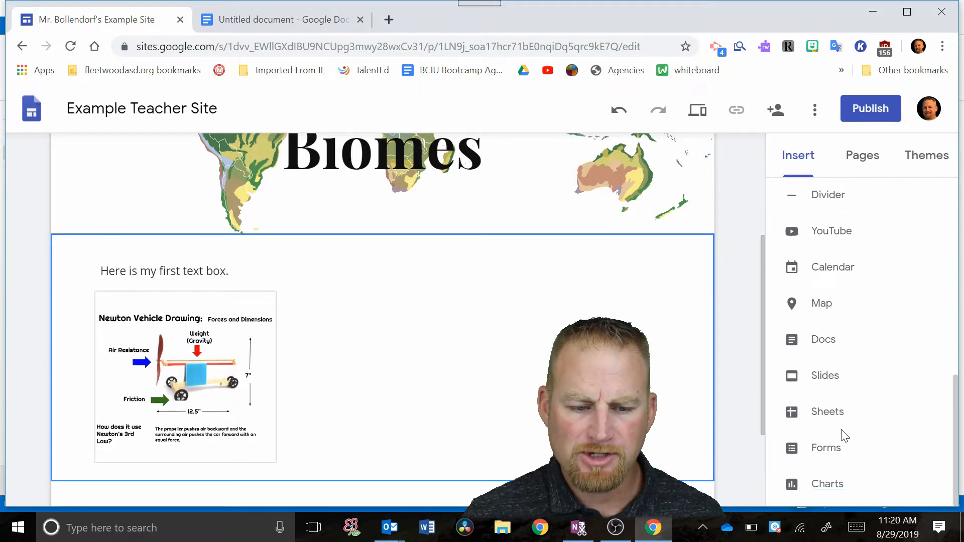
{"action": "scroll", "coordinate": [845, 436], "scroll_direction": "up", "scroll_amount": 8}
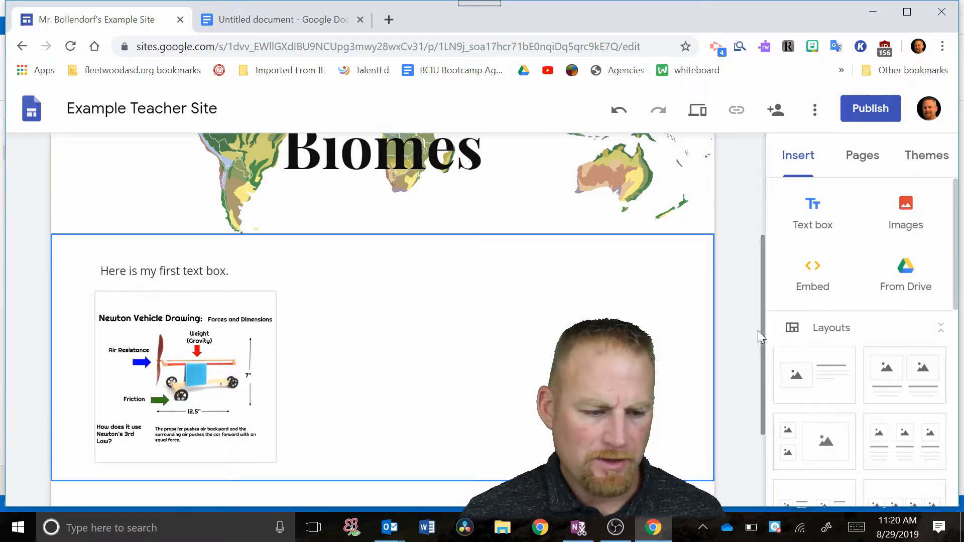
{"action": "scroll", "coordinate": [427, 344], "scroll_direction": "up", "scroll_amount": 3}
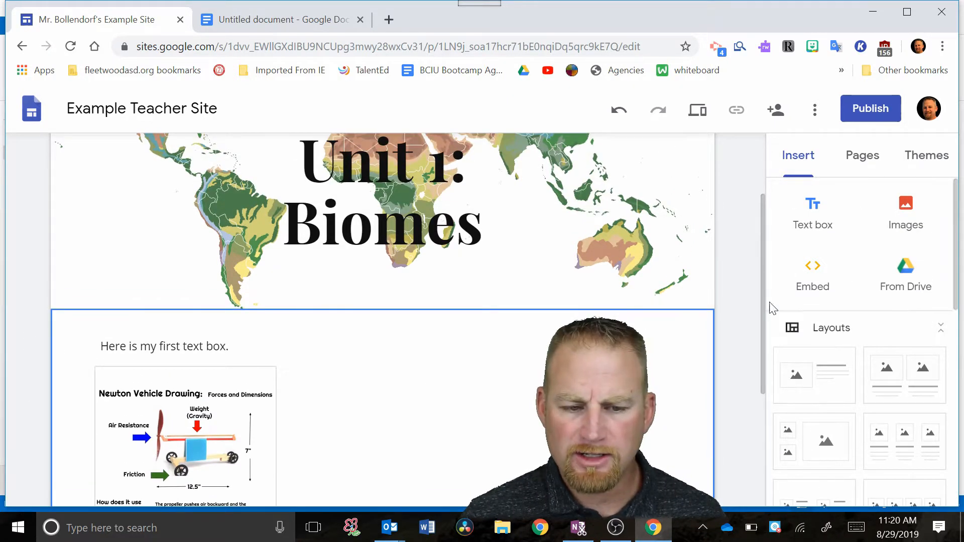
{"action": "scroll", "coordinate": [513, 361], "scroll_direction": "up", "scroll_amount": 3}
{"action": "scroll", "coordinate": [512, 363], "scroll_direction": "down", "scroll_amount": 3}
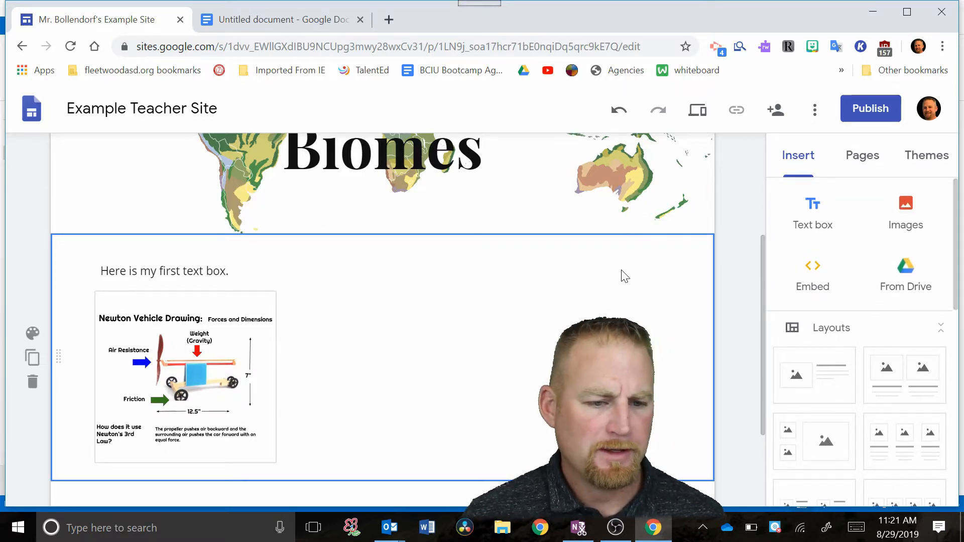
Open the 1st Semester page under Course Outline and insert the layout with two images, each above a heading and text.
{"action": "scroll", "coordinate": [624, 276], "scroll_direction": "up", "scroll_amount": 4}
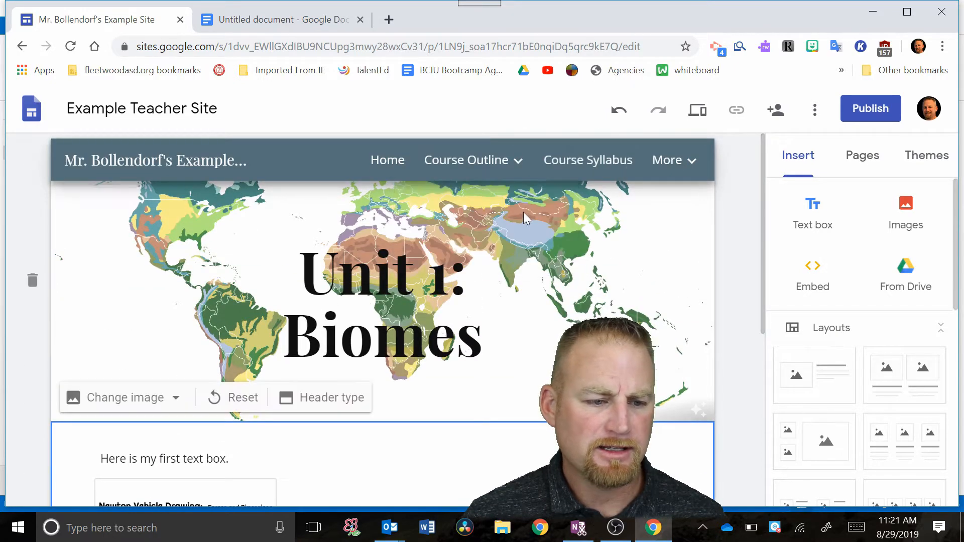
{"action": "mouse_move", "coordinate": [524, 159]}
{"action": "left_click", "coordinate": [493, 222]}
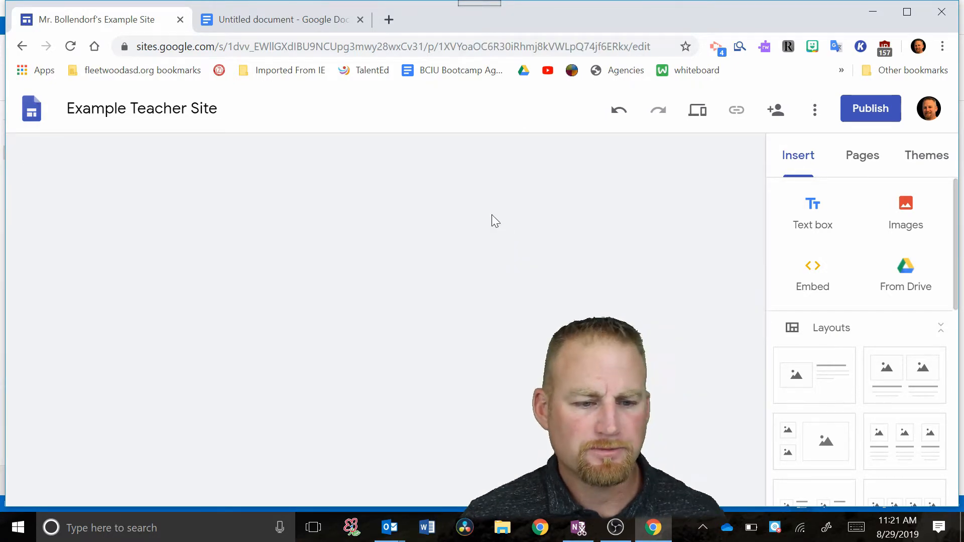
{"action": "scroll", "coordinate": [725, 267], "scroll_direction": "down", "scroll_amount": 1}
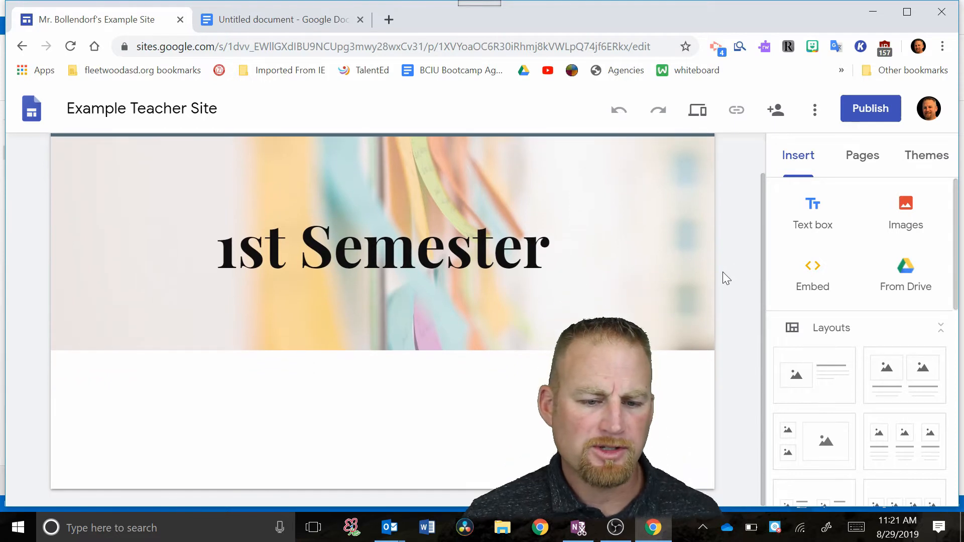
{"action": "left_click_drag", "start_coordinate": [957, 291], "coordinate": [960, 371]}
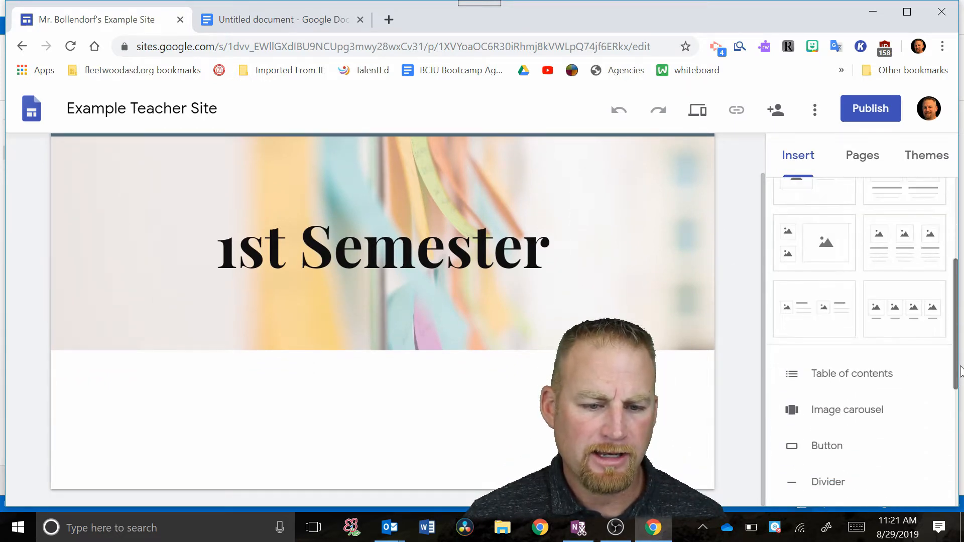
{"action": "scroll", "coordinate": [960, 372], "scroll_direction": "up", "scroll_amount": 3}
{"action": "left_click", "coordinate": [910, 312]}
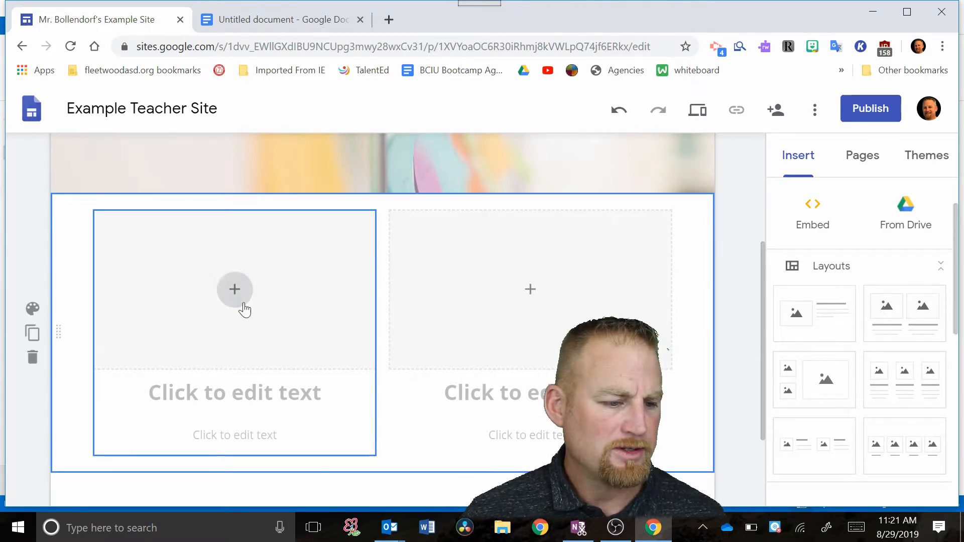
Show the content options for the layout's first image placeholder and close them without choosing one.
{"action": "left_click", "coordinate": [240, 294]}
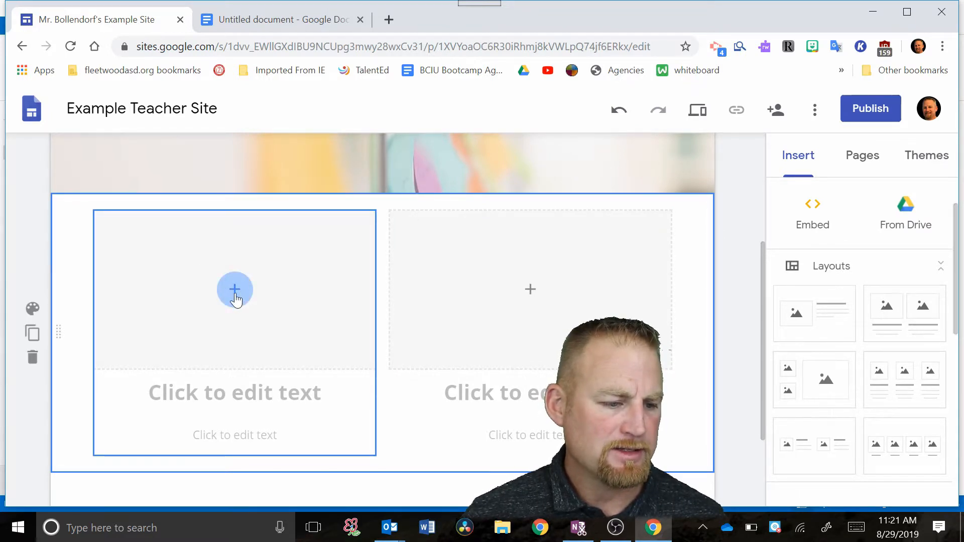
{"action": "left_click", "coordinate": [235, 299]}
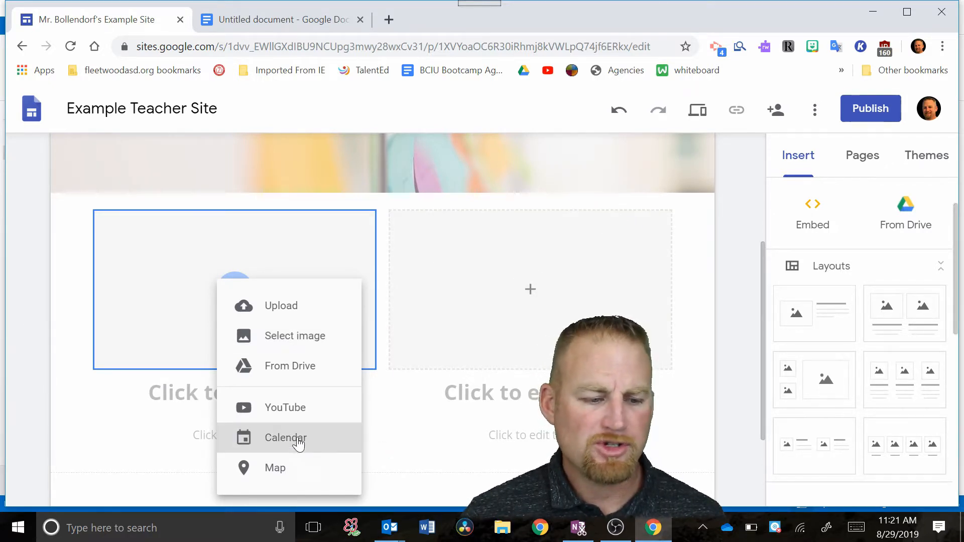
{"action": "left_click", "coordinate": [736, 228]}
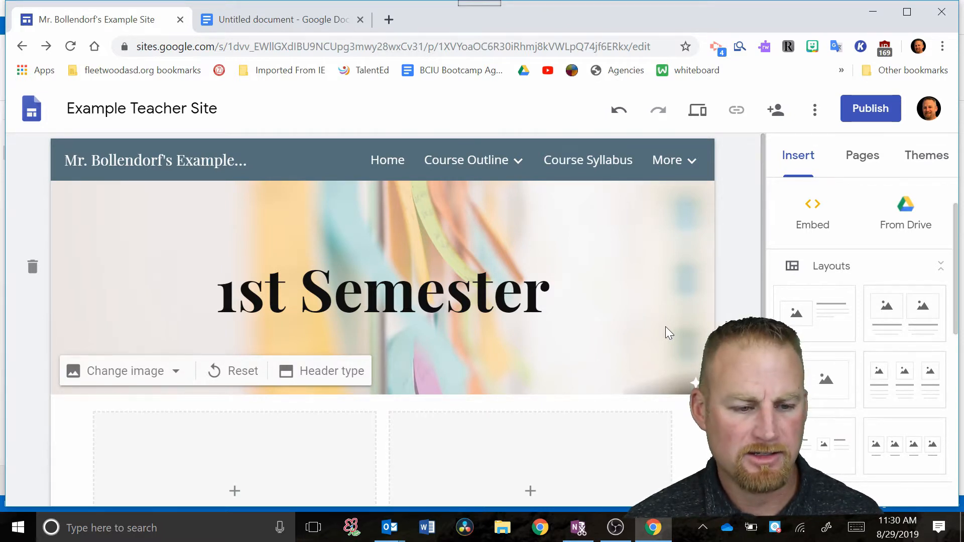
Publish the site with "exampleteachersite" as its web address.
{"action": "left_click", "coordinate": [872, 110]}
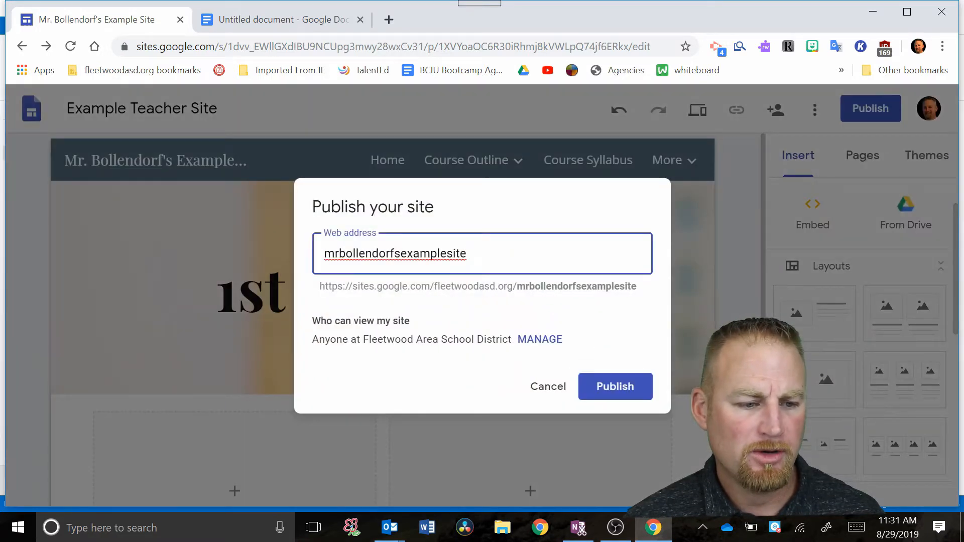
{"action": "left_click_drag", "start_coordinate": [469, 253], "coordinate": [307, 249]}
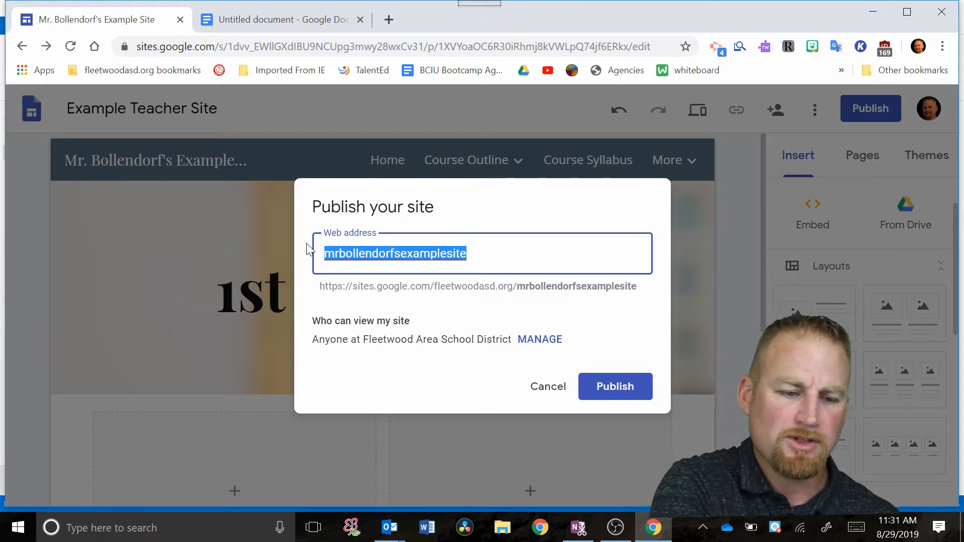
{"action": "key", "text": "BackSpace"}
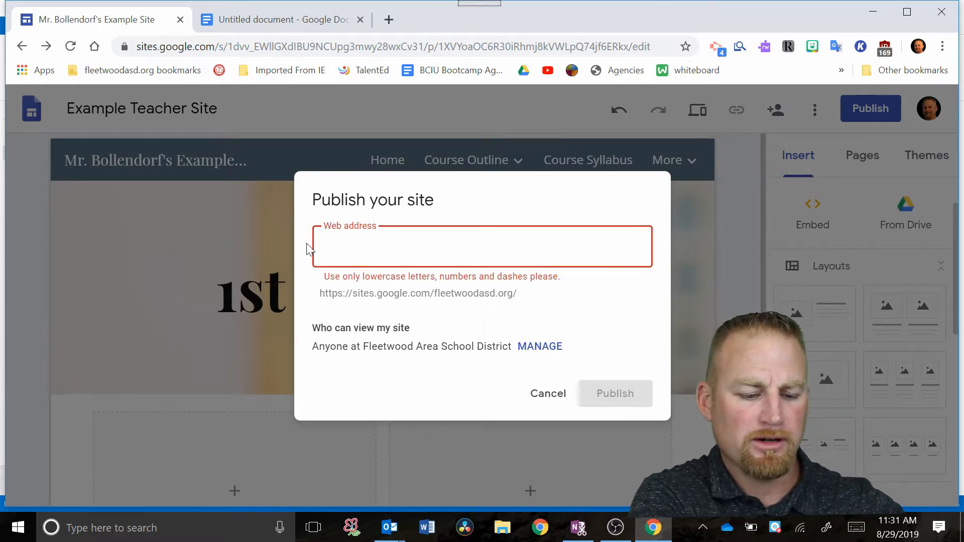
{"action": "type", "text": "exo"}
{"action": "key", "text": "BackSpace"}
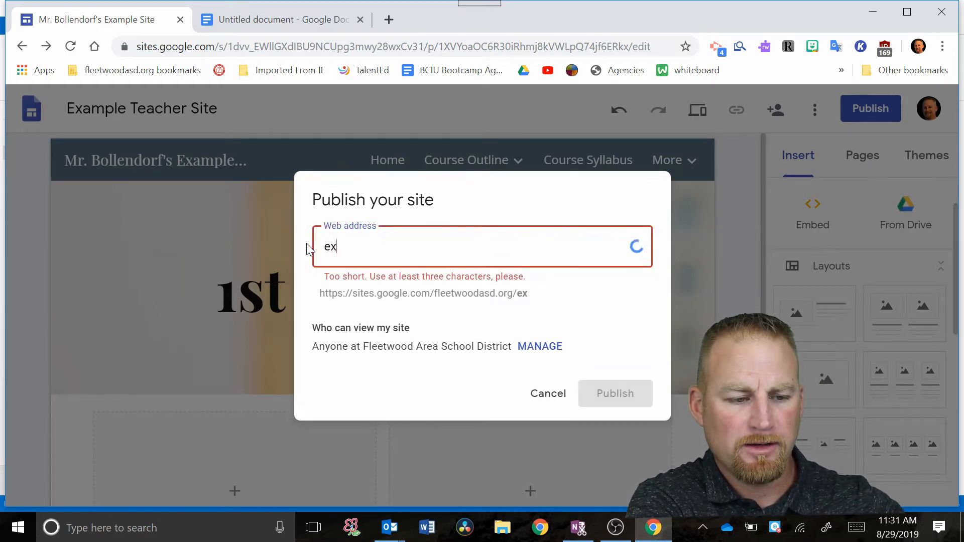
{"action": "type", "text": "amp"}
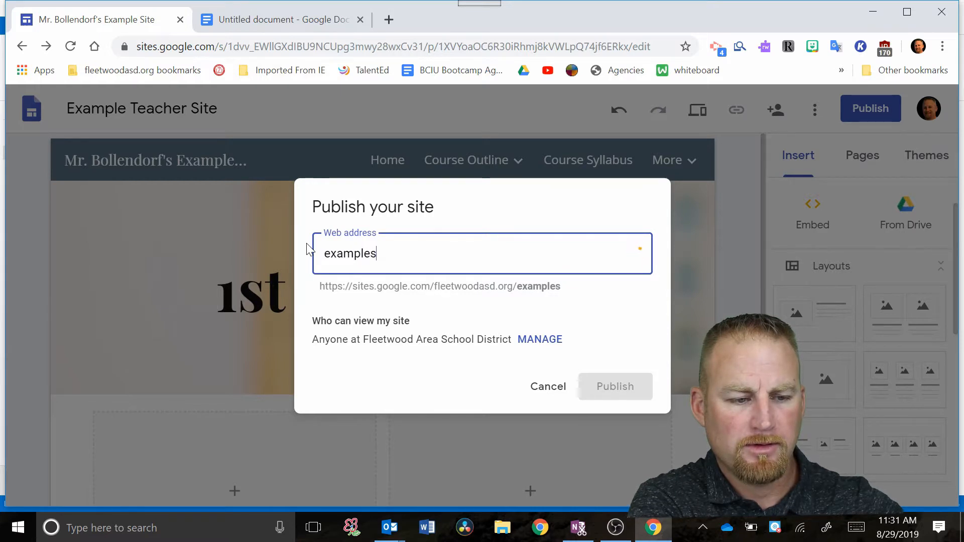
{"action": "type", "text": "leteachersite"}
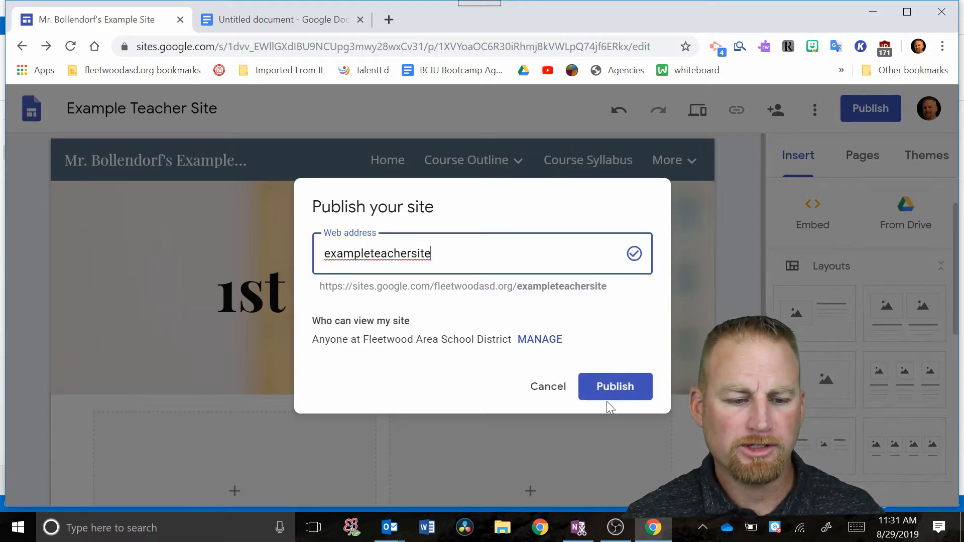
{"action": "left_click", "coordinate": [610, 396]}
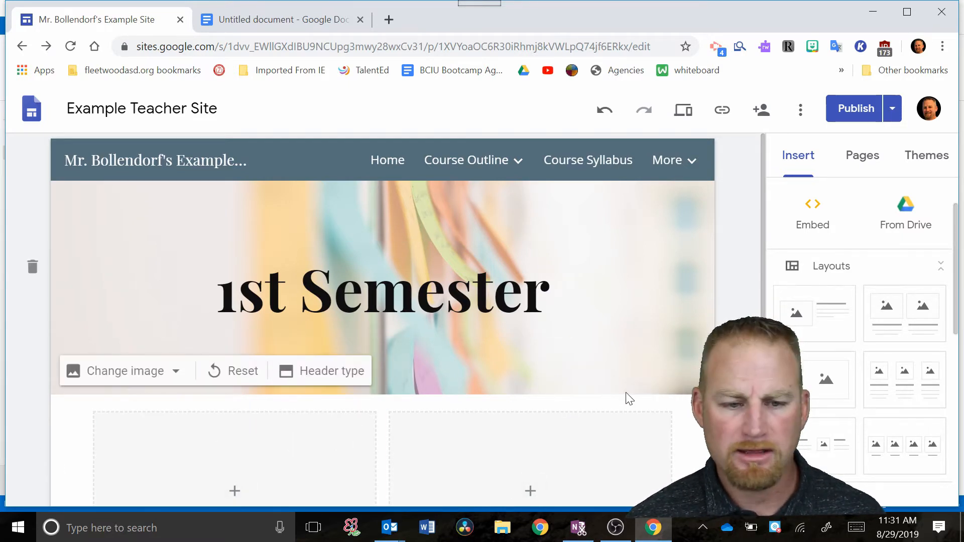
View the published site, go to its Home page and check the subpages listed under Course Outline.
{"action": "left_click", "coordinate": [893, 109]}
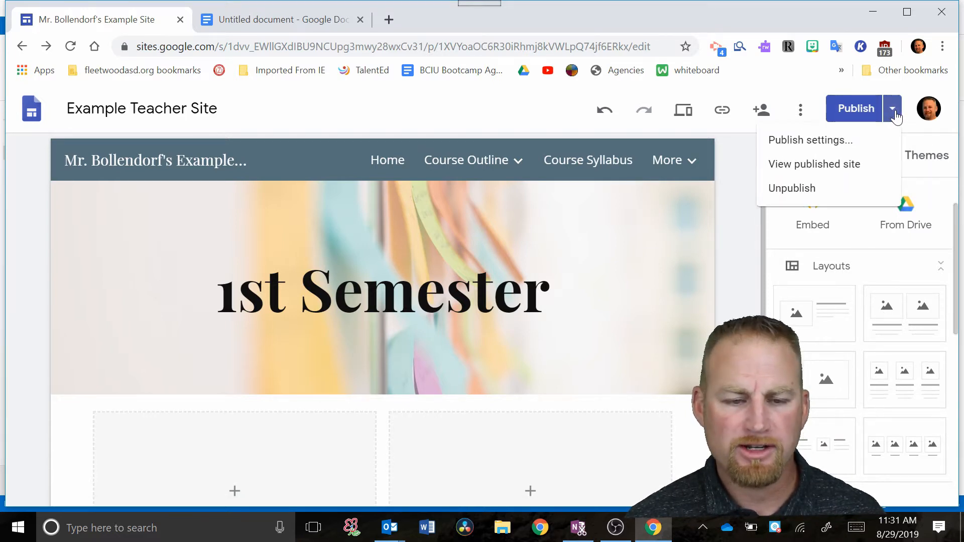
{"action": "left_click", "coordinate": [846, 174]}
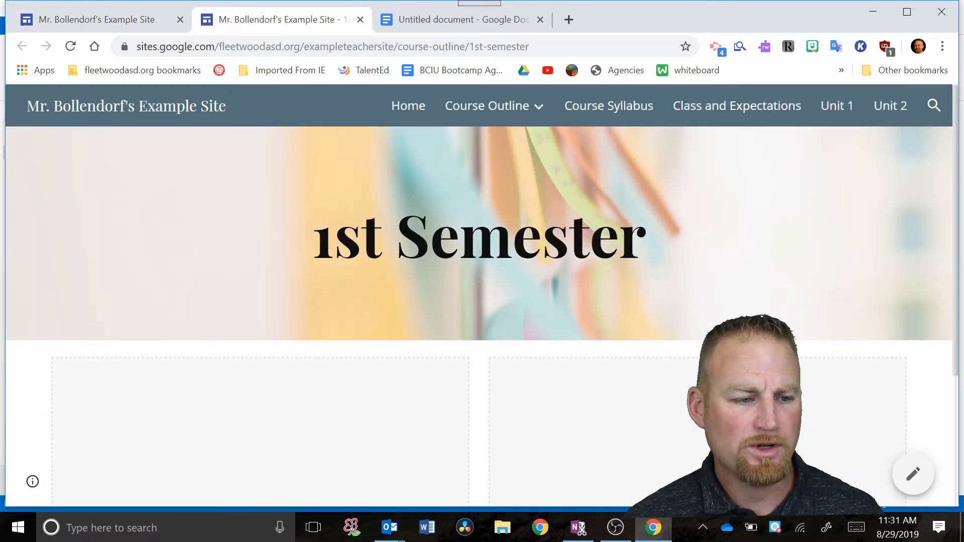
{"action": "left_click", "coordinate": [410, 107]}
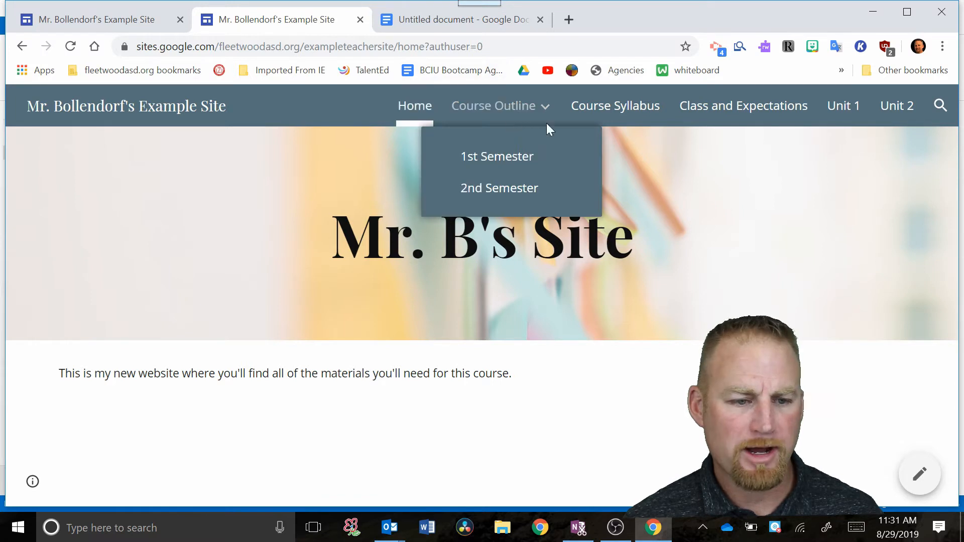
{"action": "mouse_move", "coordinate": [455, 134]}
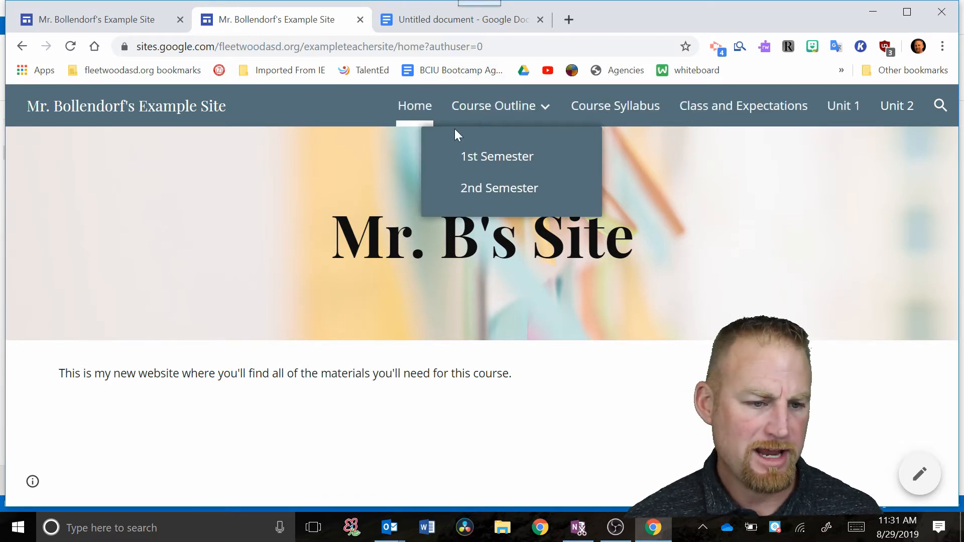
{"action": "mouse_move", "coordinate": [498, 130]}
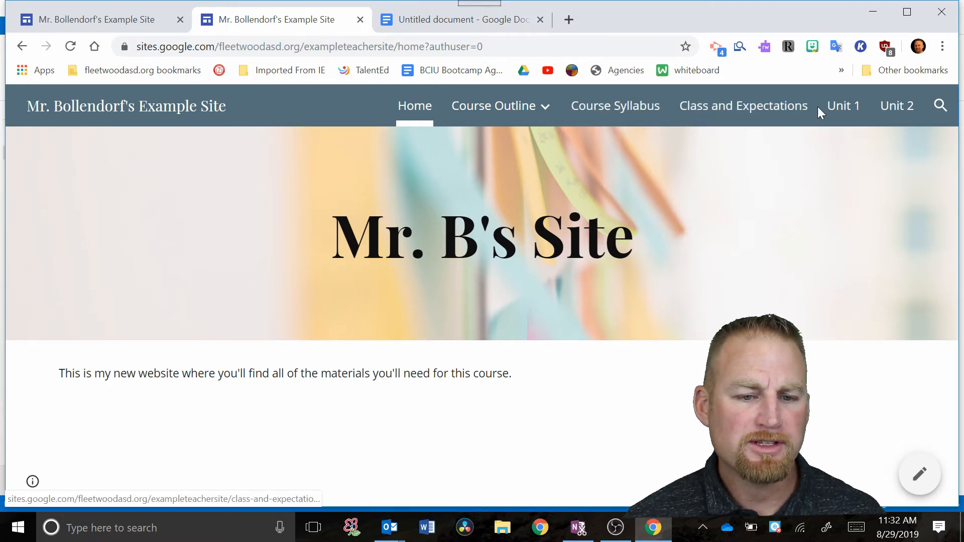
Review the published Unit 1 page down to the vehicle drawing and return to the Home page.
{"action": "left_click", "coordinate": [837, 111]}
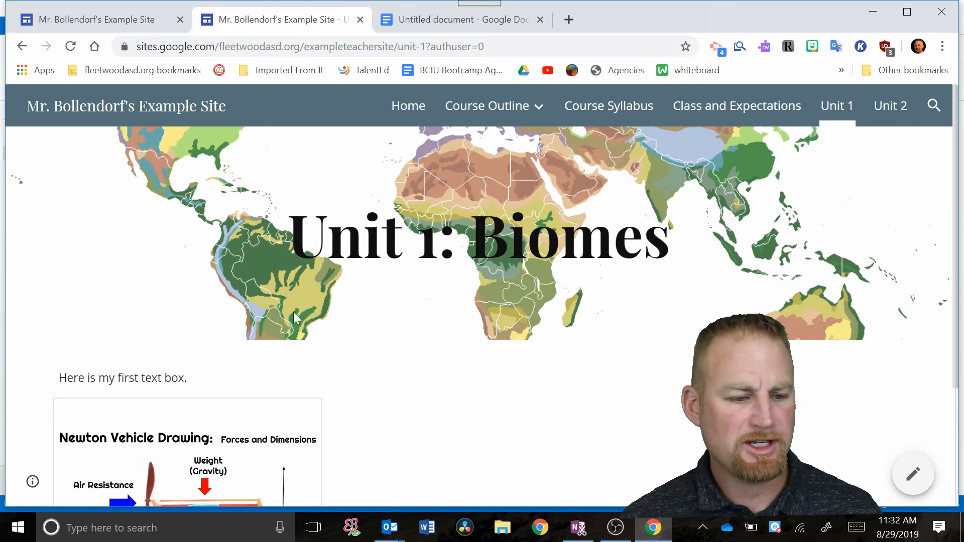
{"action": "scroll", "coordinate": [401, 397], "scroll_direction": "down", "scroll_amount": 3}
{"action": "scroll", "coordinate": [396, 400], "scroll_direction": "up", "scroll_amount": 3}
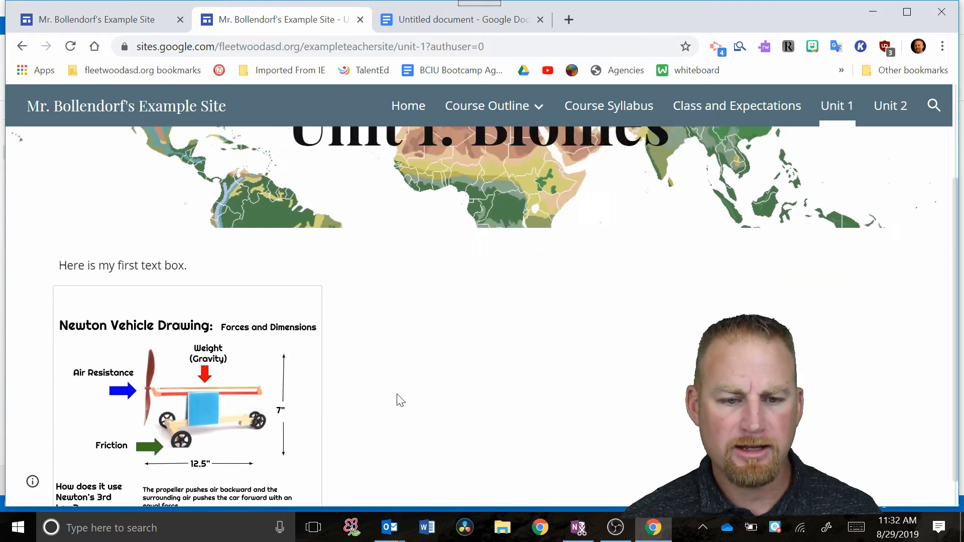
{"action": "left_click", "coordinate": [401, 111]}
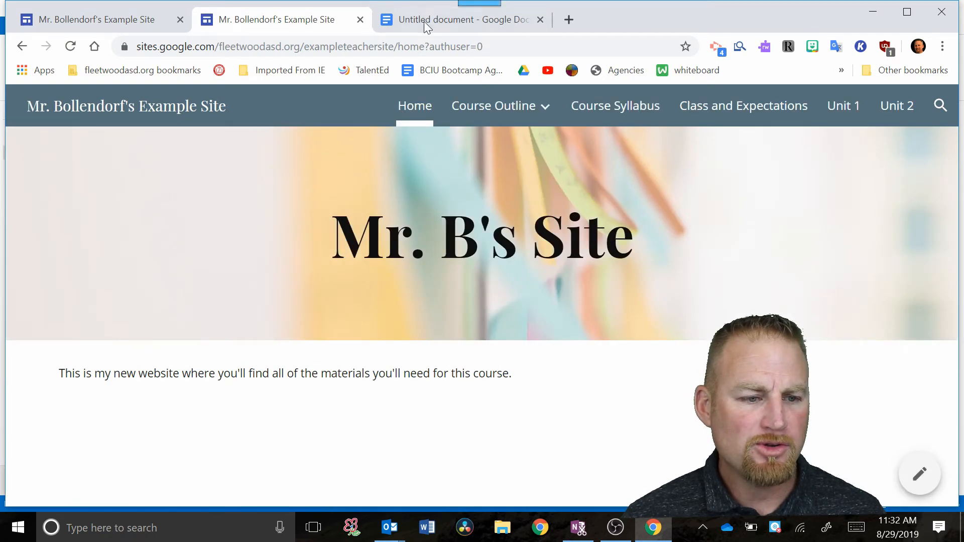